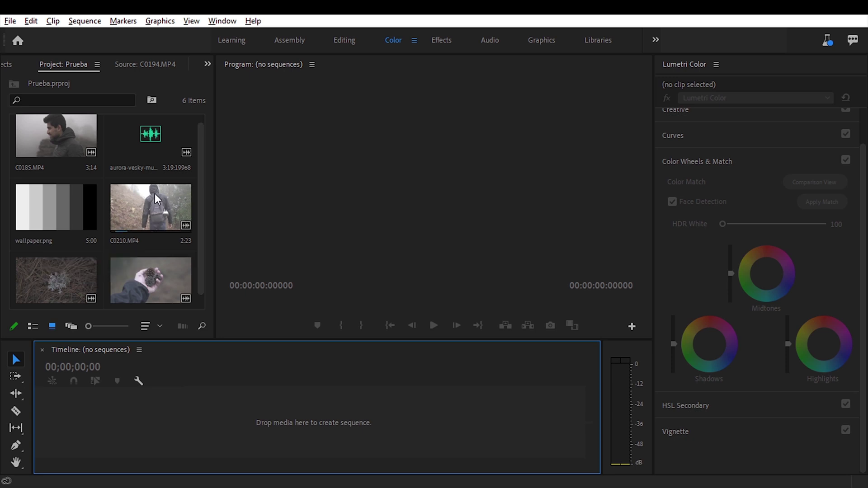
Preview clip C0185.MP4 in the Source monitor and place only its video in the empty timeline as a new sequence
click(75, 141)
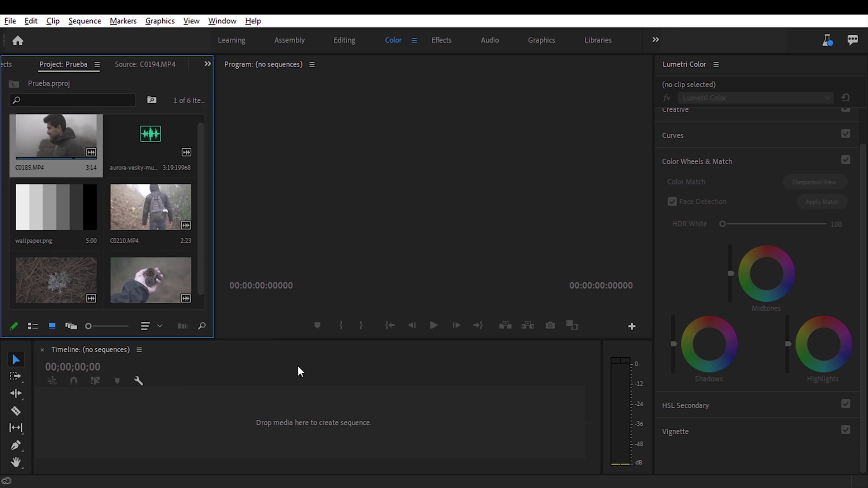
double_click(34, 134)
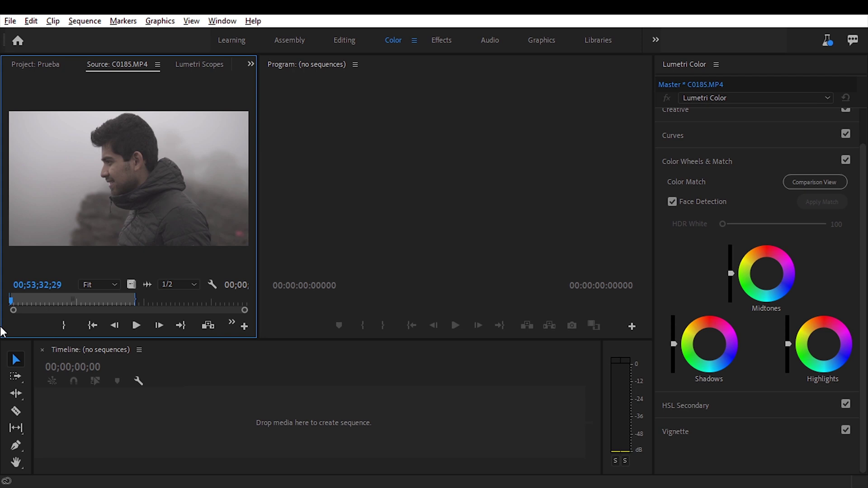
key(space)
key(space)
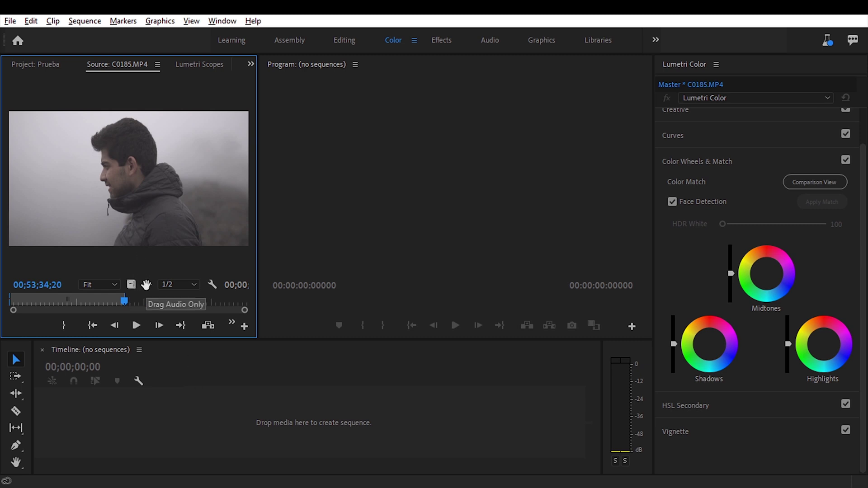
drag(131, 284, 194, 406)
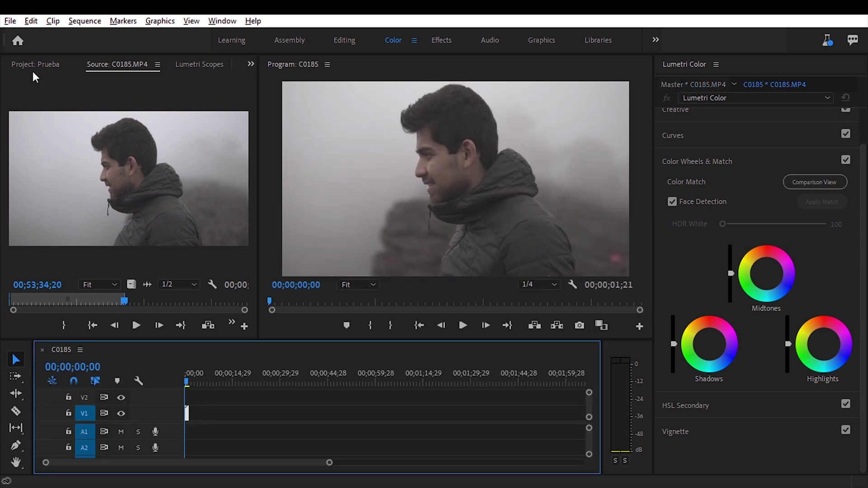
Open the sequence settings for C0185 and set the timebase to 23.976 frames/second
click(34, 64)
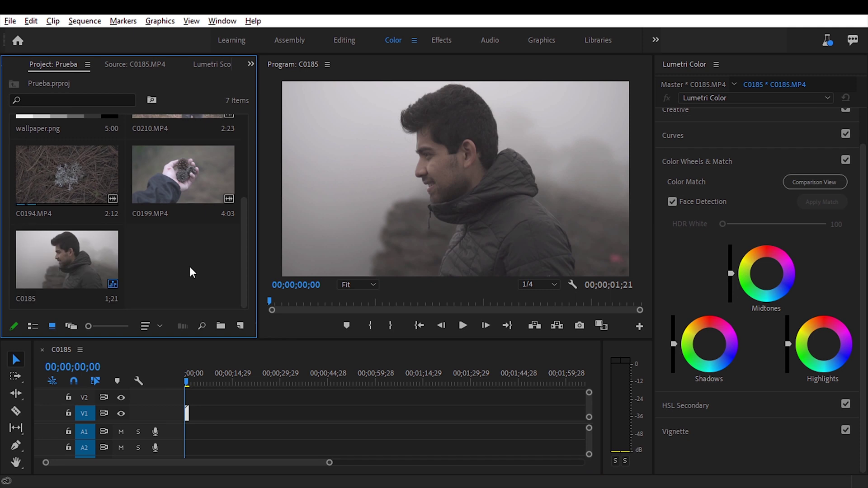
click(84, 256)
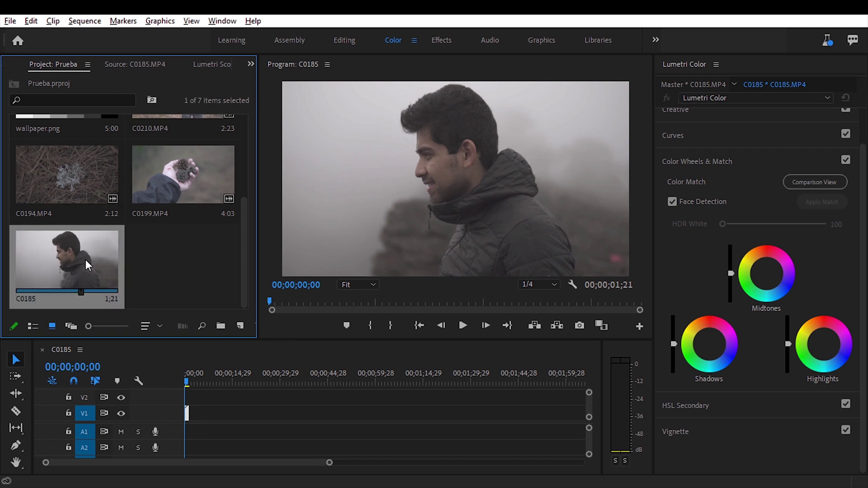
click(84, 21)
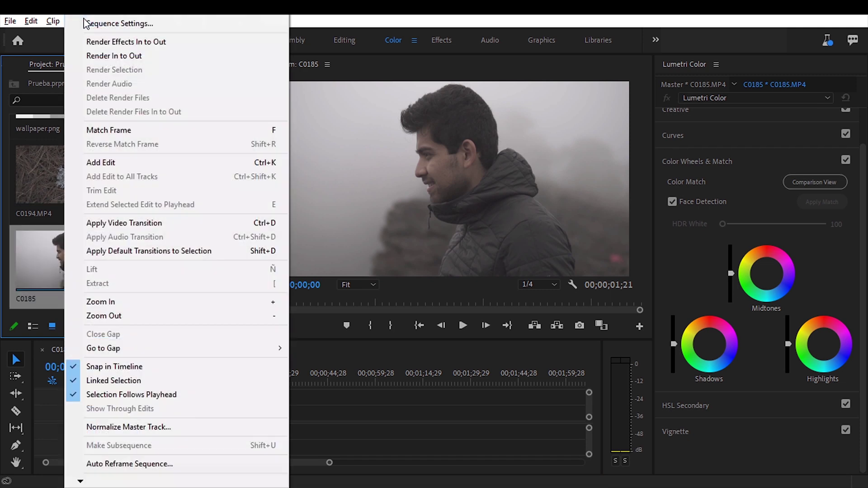
click(102, 25)
click(471, 55)
click(471, 56)
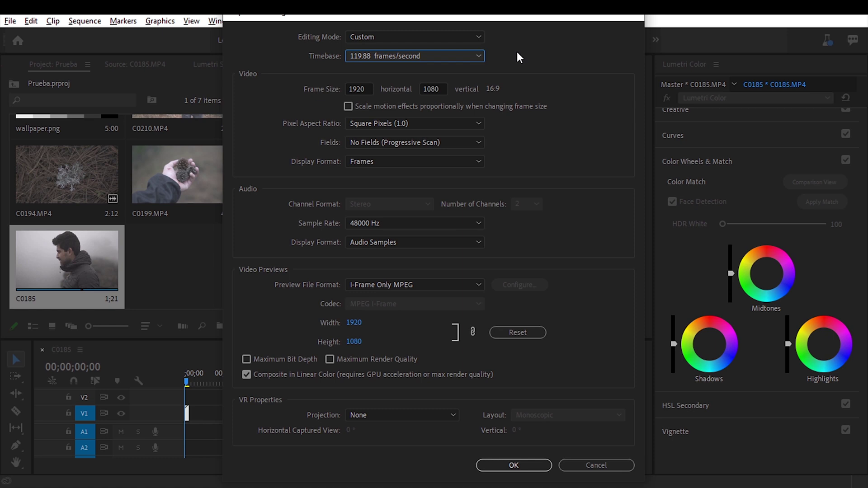
click(456, 58)
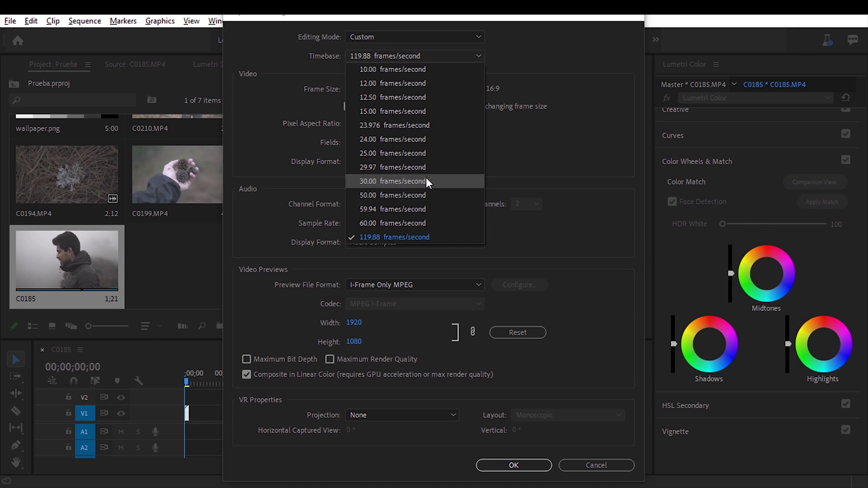
click(406, 130)
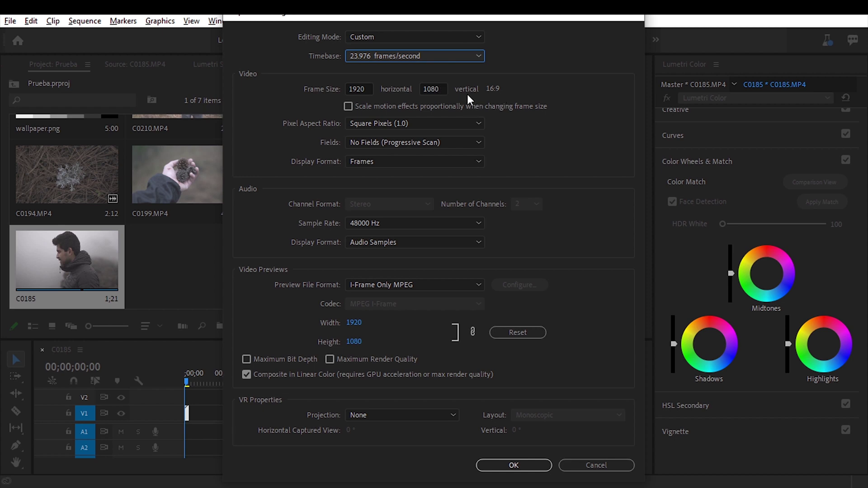
Set the sequence's vertical frame size to 803, keeping the horizontal size at 1920
click(442, 89)
double_click(443, 89)
text(803)
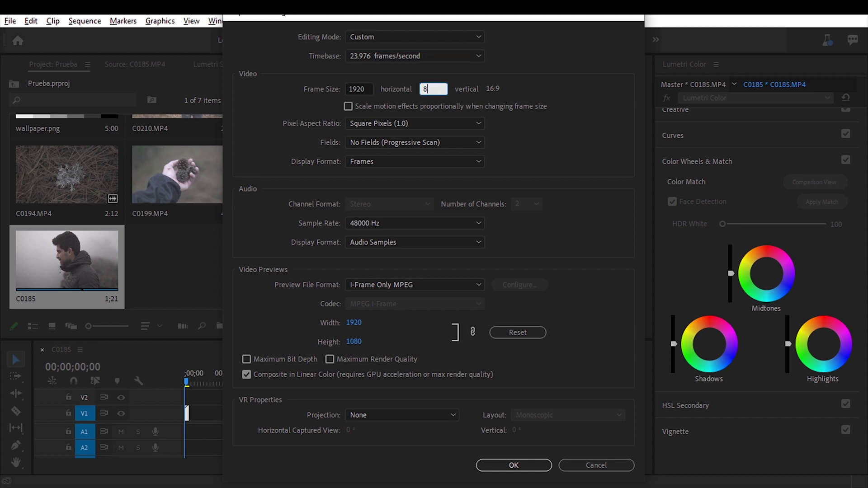
click(368, 94)
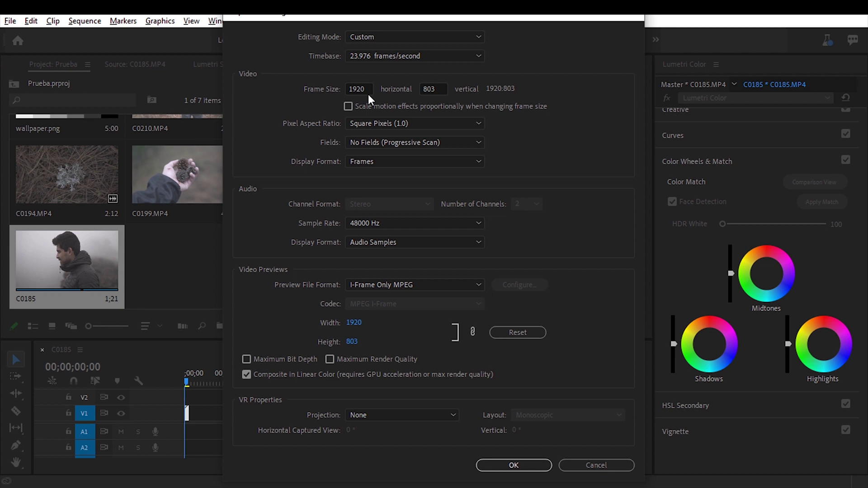
Enable Maximum Bit Depth and Maximum Render Quality for the sequence and apply the settings
click(246, 359)
click(330, 359)
click(522, 463)
key(Return)
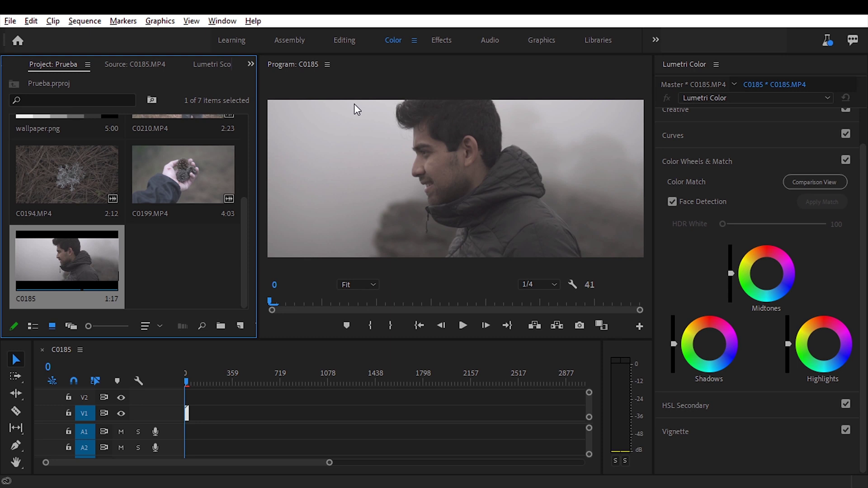
Interpret the footage of project clip C0194.MP4 with an assumed frame rate of 24 fps
scroll(159, 248, up, 3)
click(88, 148)
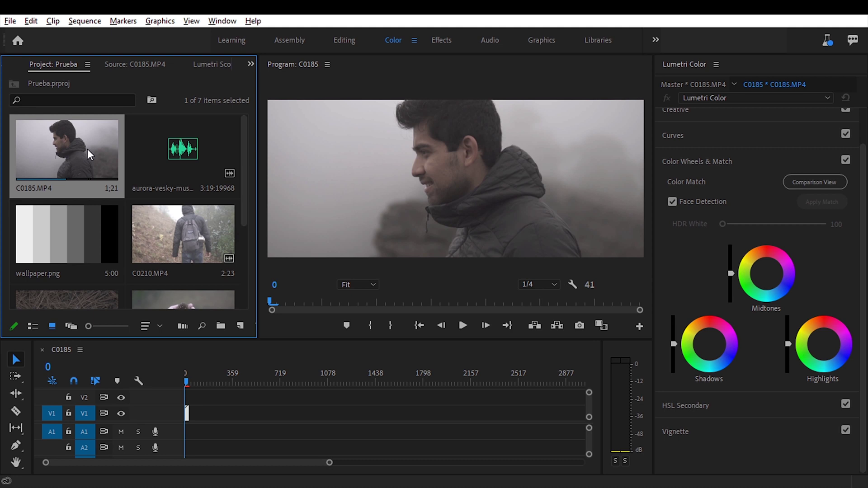
scroll(88, 148, down, 2)
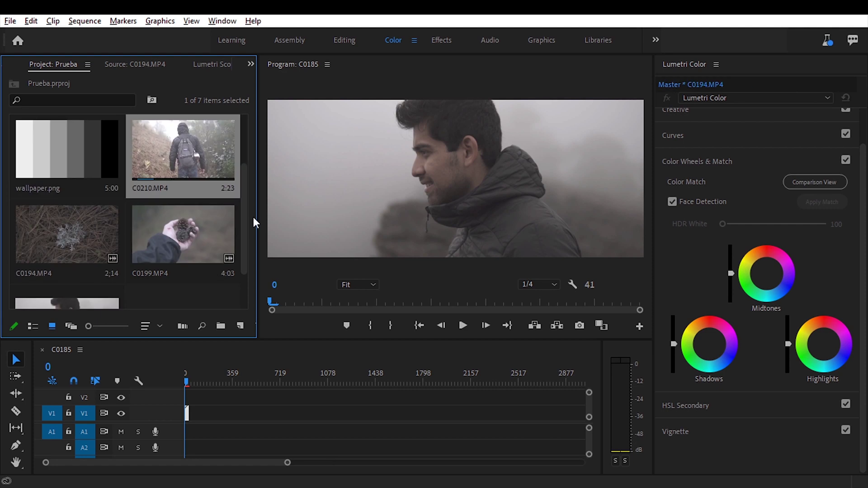
click(107, 232)
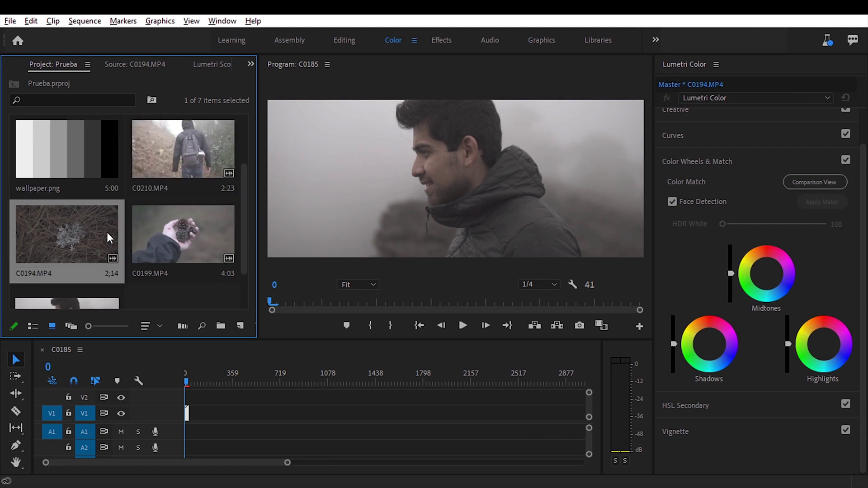
right_click(107, 232)
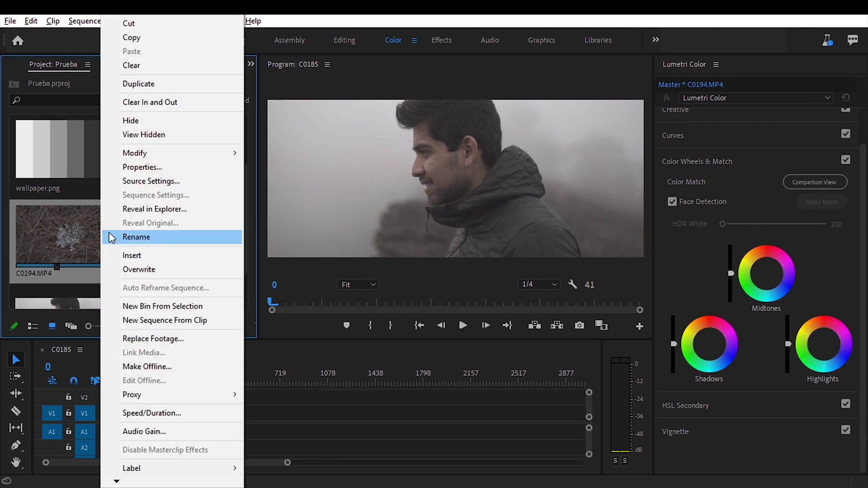
click(276, 167)
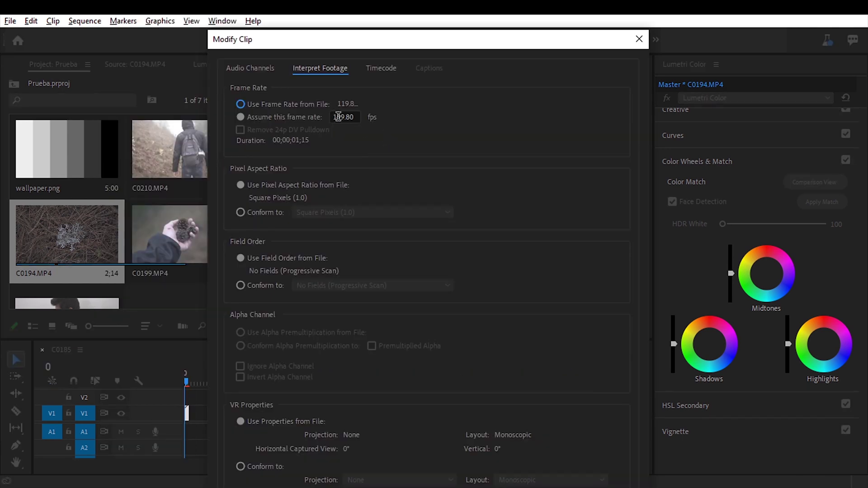
drag(362, 117, 295, 124)
text(24)
click(609, 82)
key(Return)
Preview clip C0194.MP4 in the Source monitor from its In point and review the sequence's playback
double_click(85, 239)
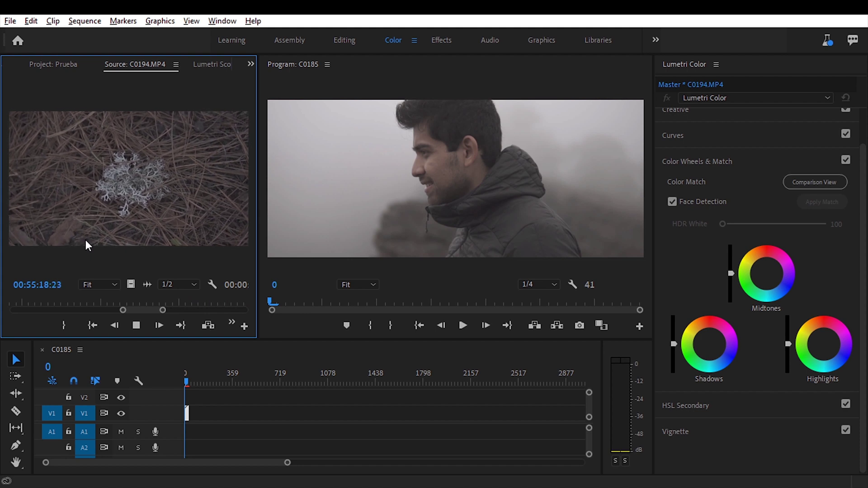
click(93, 325)
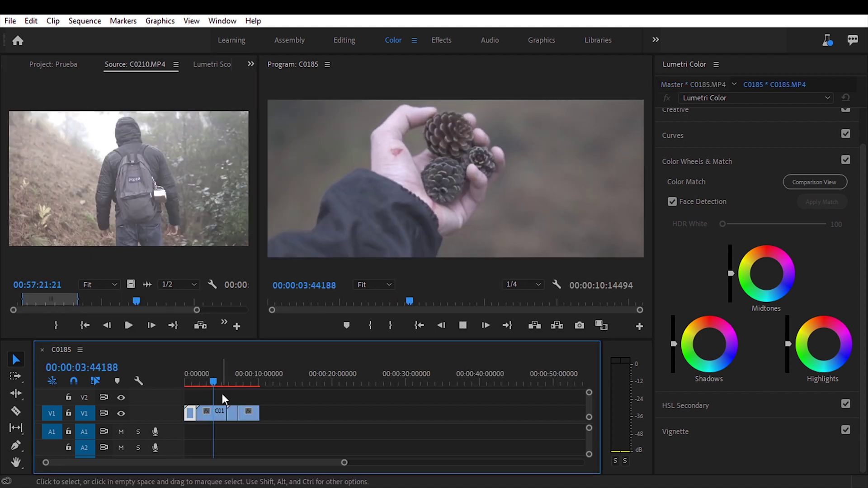
key(space)
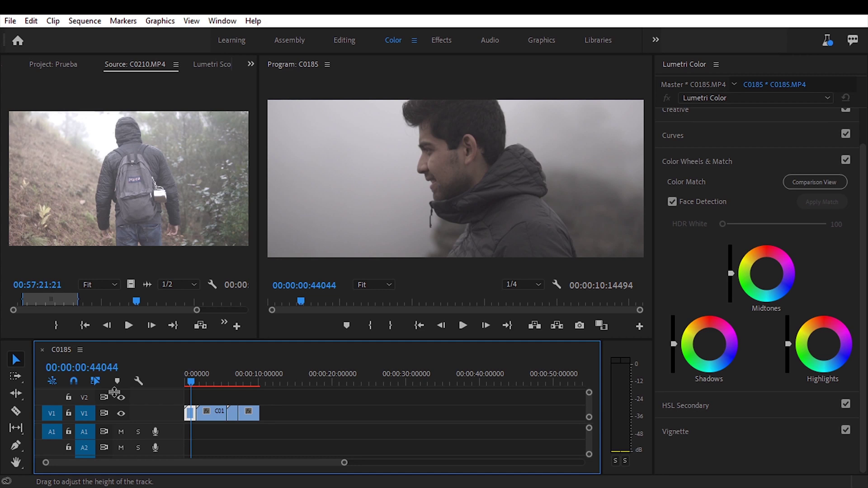
Show the Lumetri Scopes for the sequence
click(212, 64)
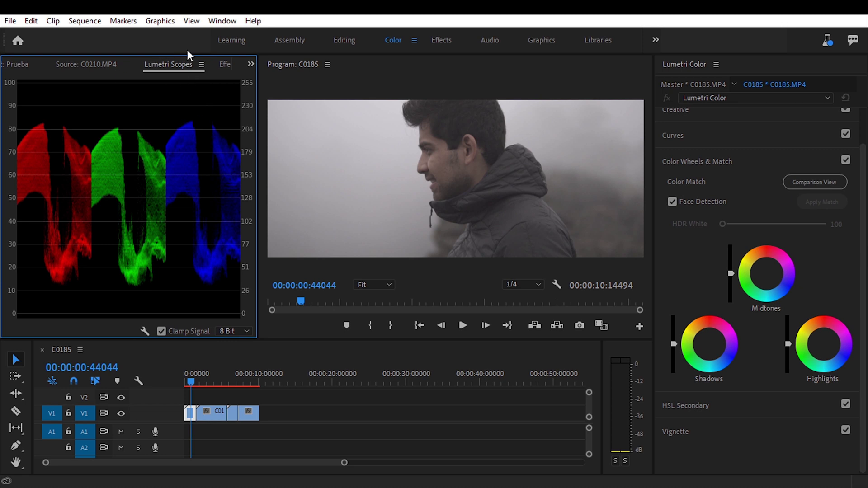
click(211, 24)
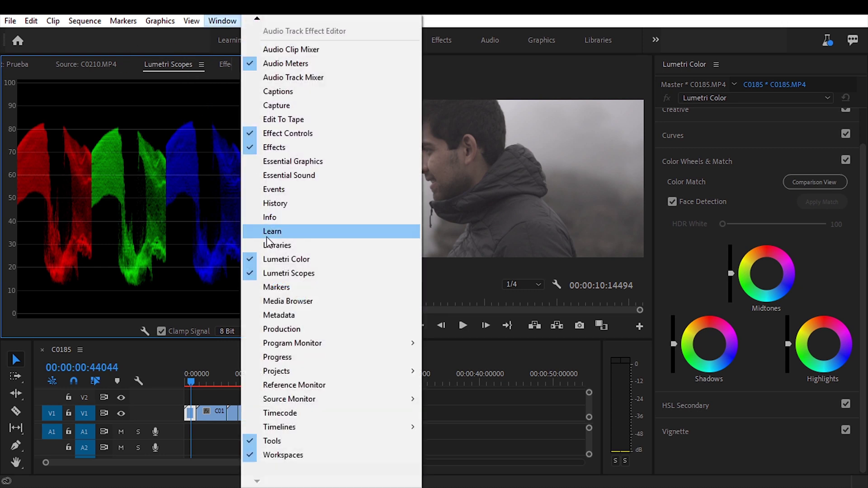
click(289, 274)
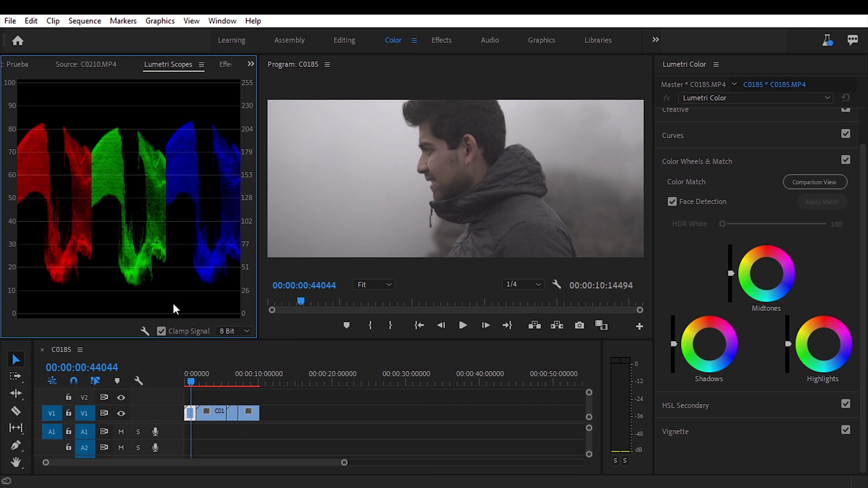
Switch the scopes from Parade (RGB) to Waveform with the Luma type, leaving only the luma waveform displayed
click(145, 331)
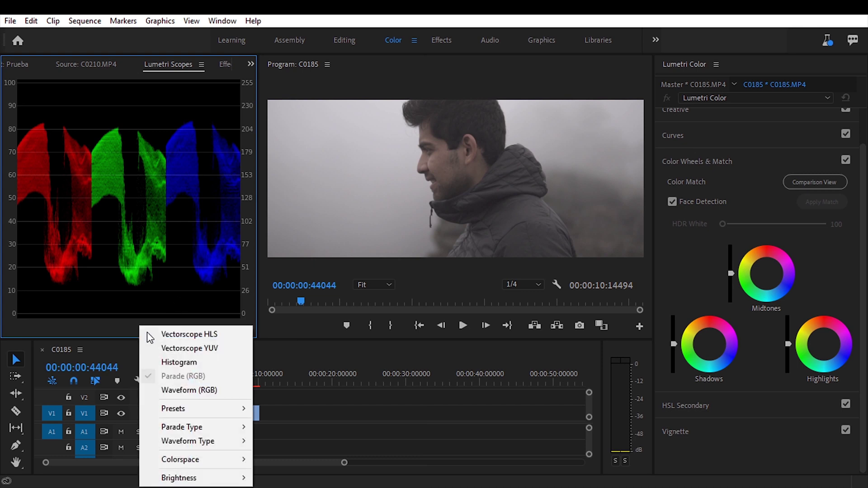
mouse_move(219, 442)
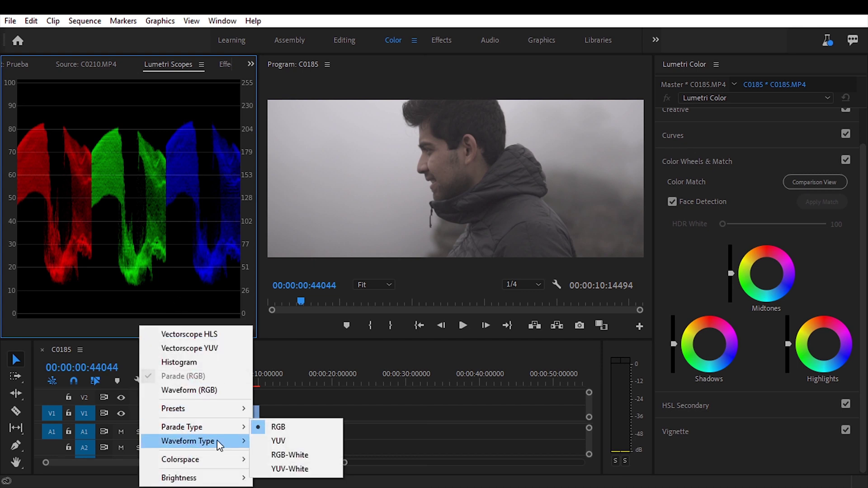
click(280, 412)
click(144, 332)
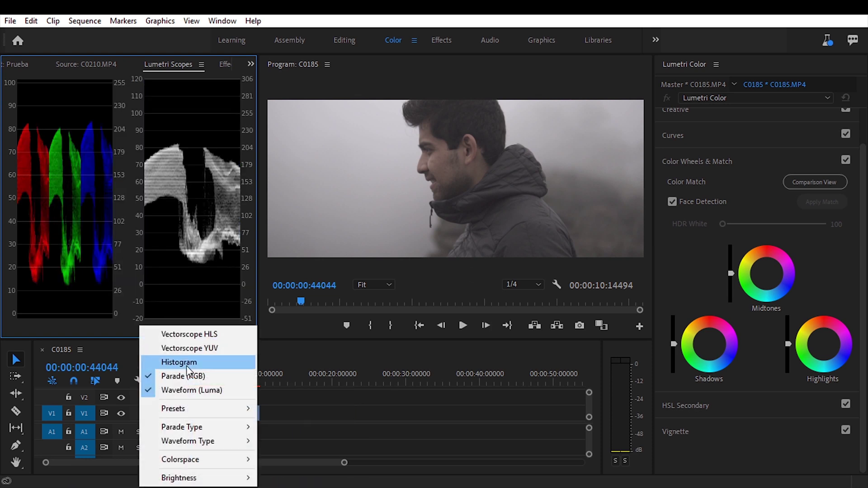
click(197, 376)
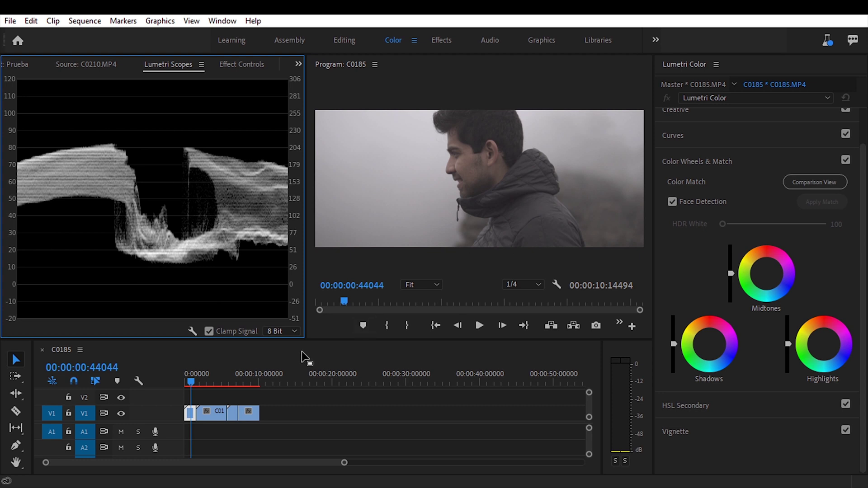
Play the sequence and compare the luma waveforms of the first clip and the last clip, C0210.MP4
key(space)
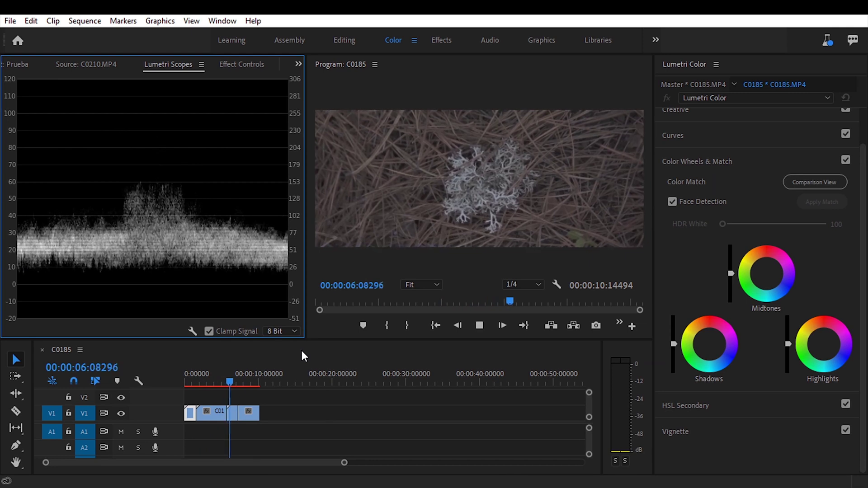
click(191, 384)
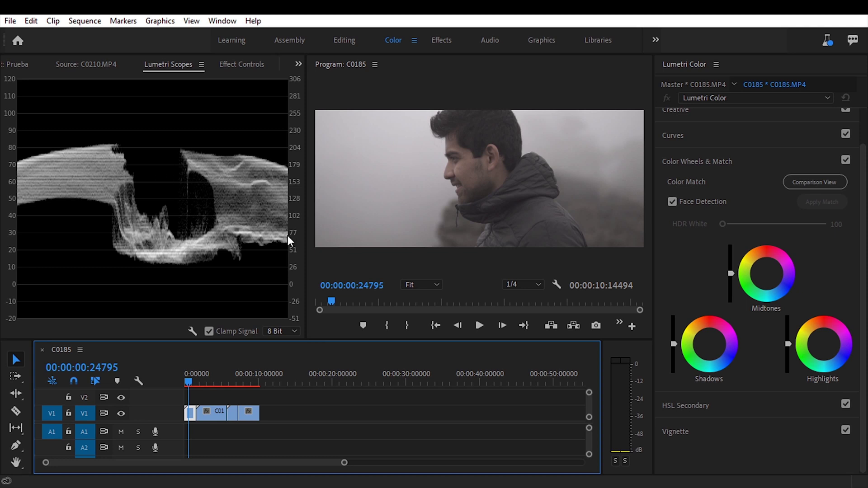
key(Left)
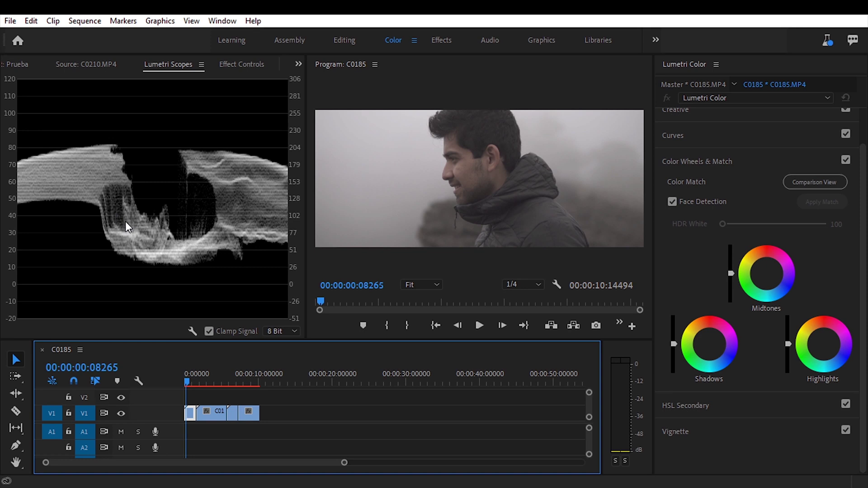
click(251, 382)
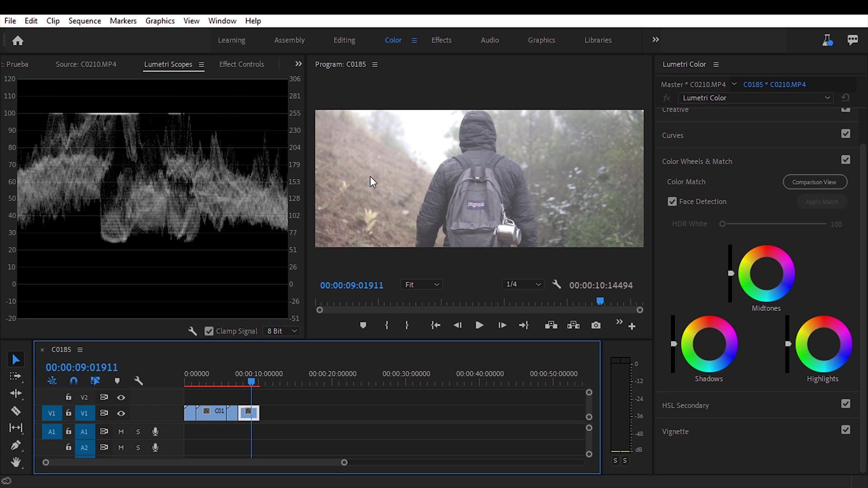
Save the project and raise Blacks to 54.9 in Basic Correction for the wallpaper.png clip
scroll(711, 129, up, 2)
click(706, 122)
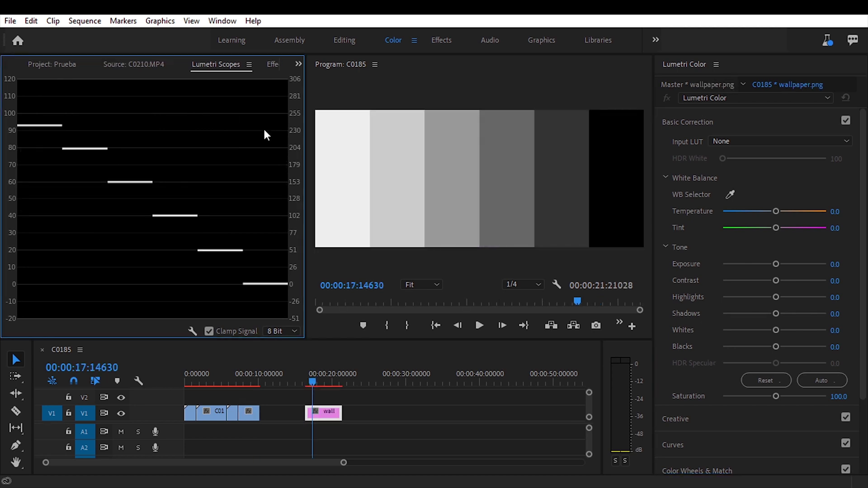
key(ctrl+s)
click(777, 348)
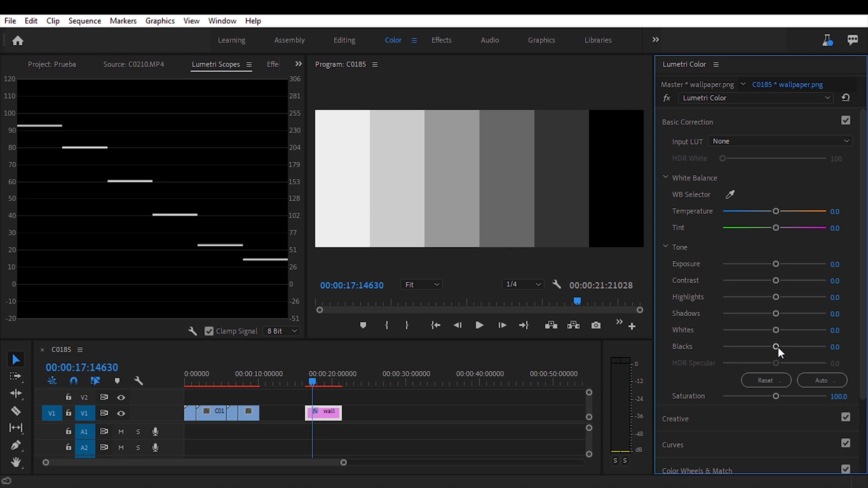
drag(777, 348, 803, 349)
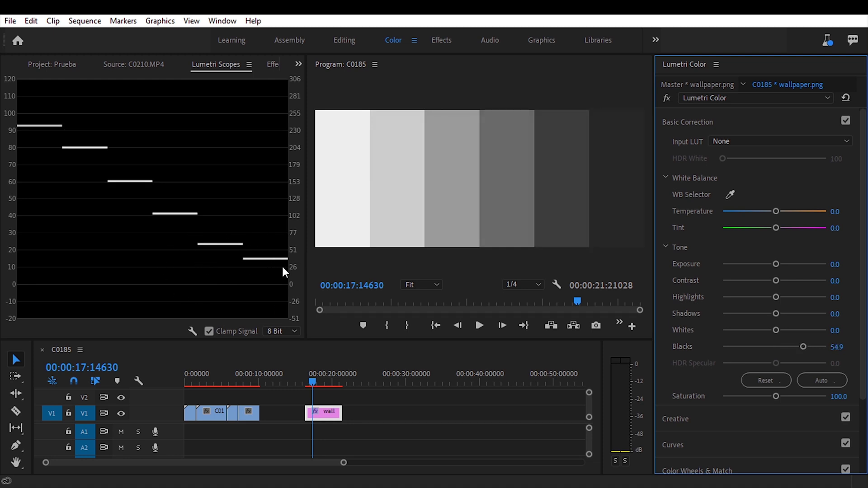
Undo the Blacks change on the wallpaper.png clip, and try raising Shadows to 41.5 before resetting it to 0
key(ctrl+z)
drag(775, 314, 797, 322)
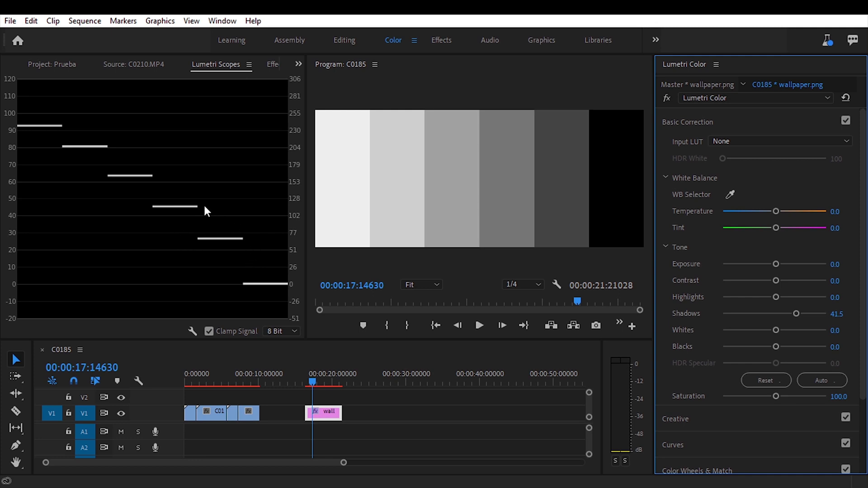
double_click(797, 313)
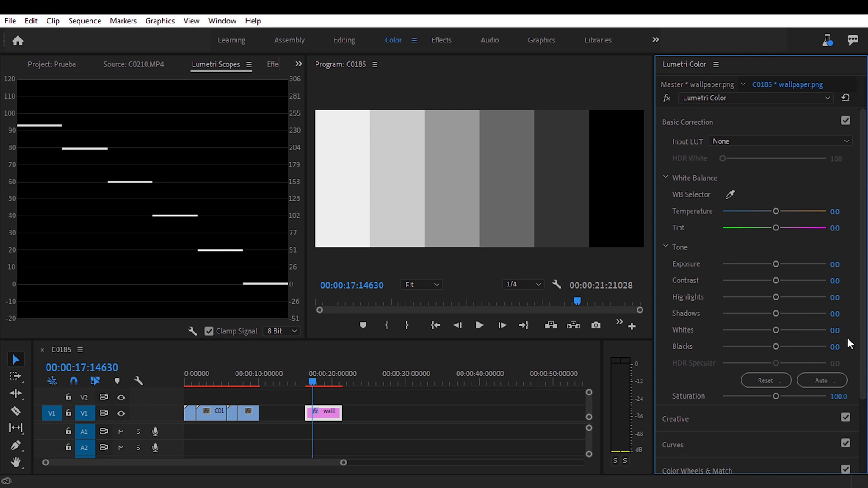
Try raising Whites on the grayscale clip, then Highlights to 43.9, resetting each to 0 after checking the waveform
click(785, 331)
drag(785, 332, 802, 331)
double_click(776, 330)
drag(776, 298, 794, 297)
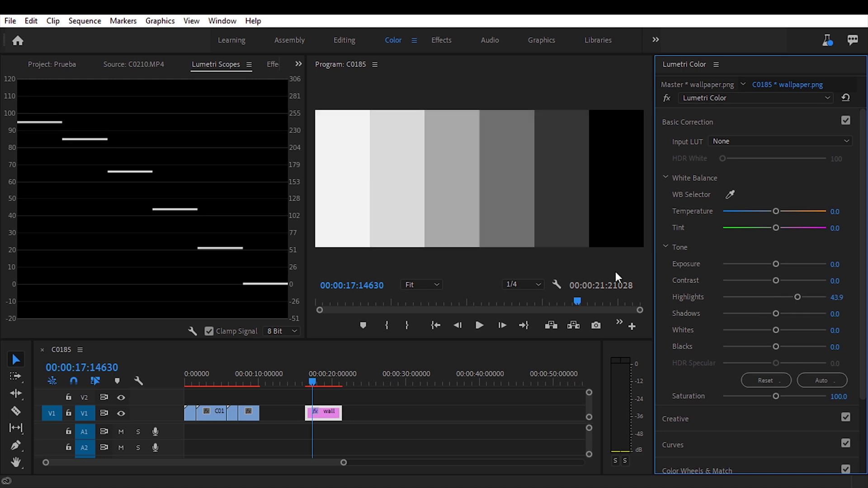
double_click(796, 298)
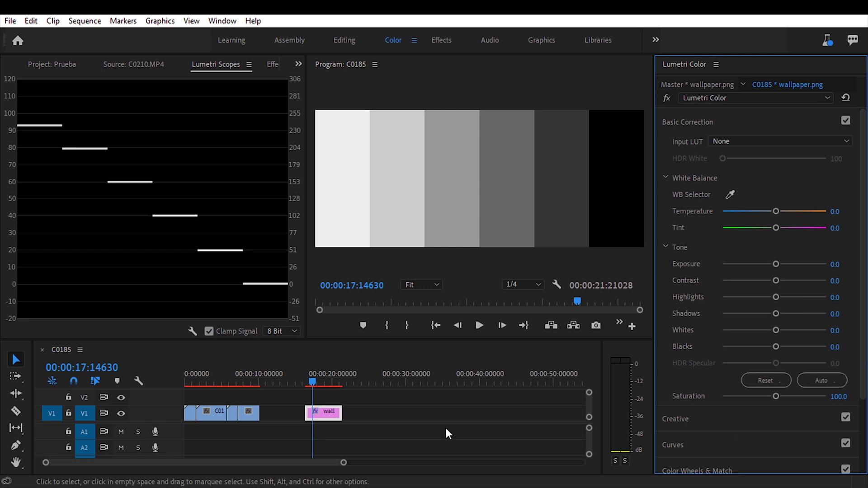
Remove the wallpaper.png clip from the timeline and go to the last clip, C0210.MP4
click(332, 410)
key(ctrl+z)
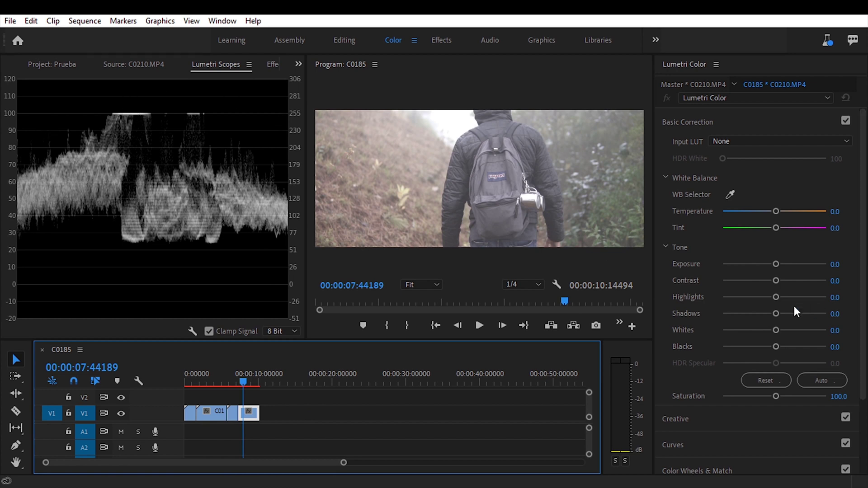
Set Whites to -59.8, Shadows to -35.4 and Blacks to -65.9 in Basic Correction for C0210.MP4
drag(777, 330, 744, 334)
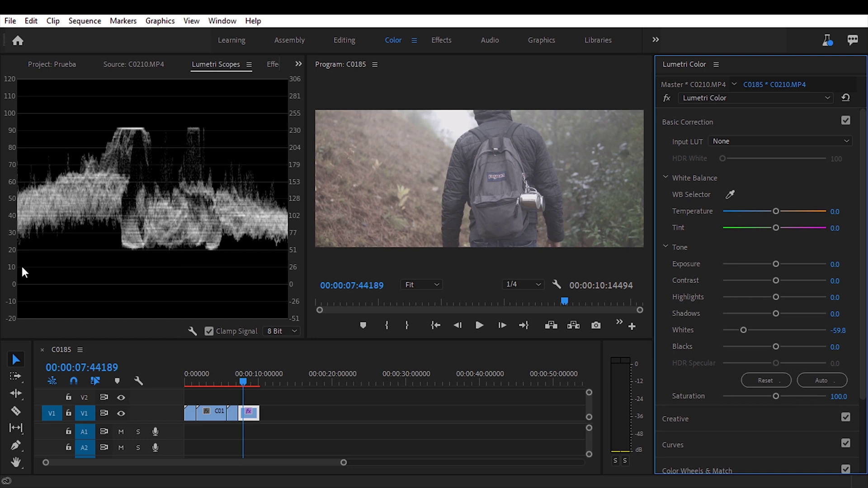
drag(775, 313, 756, 314)
drag(776, 346, 740, 346)
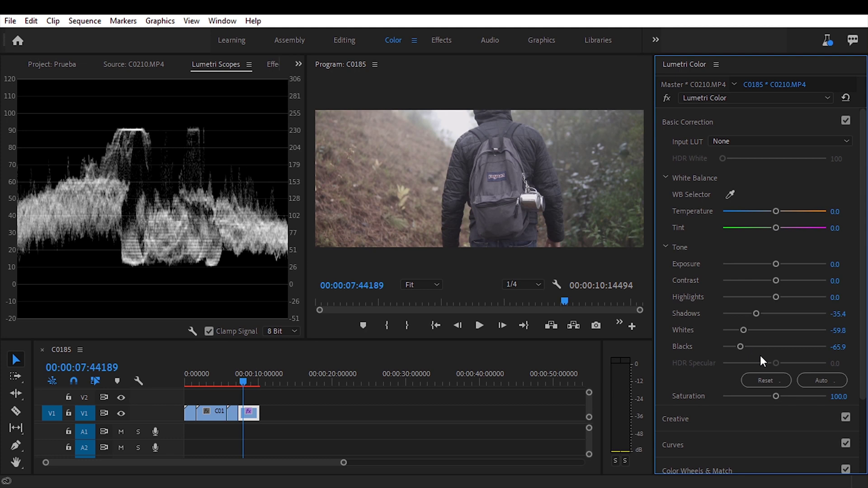
Select the first clip, C0185.MP4, and turn on Comparison View under Color Wheels & Match with the playhead on C0210.MP4
click(246, 382)
click(192, 413)
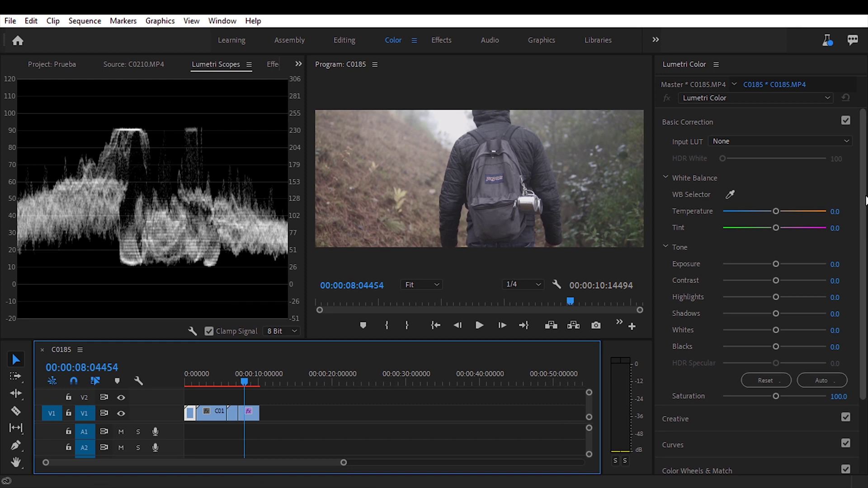
scroll(864, 202, down, 3)
click(706, 384)
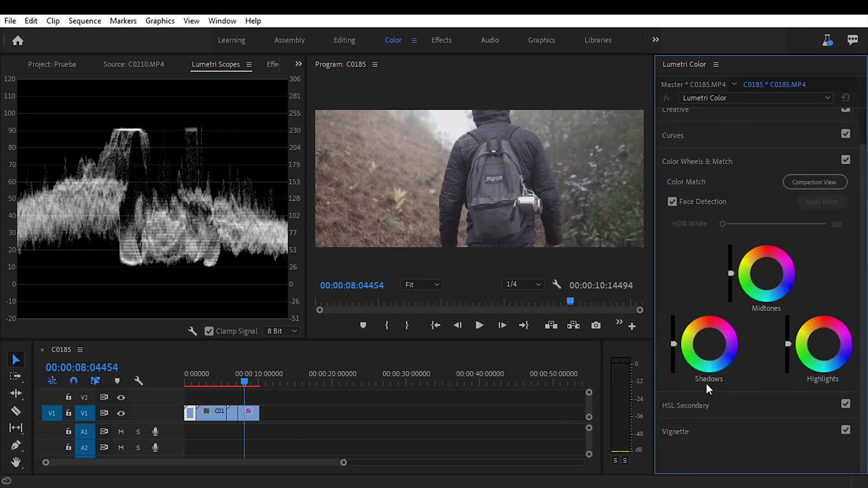
click(796, 183)
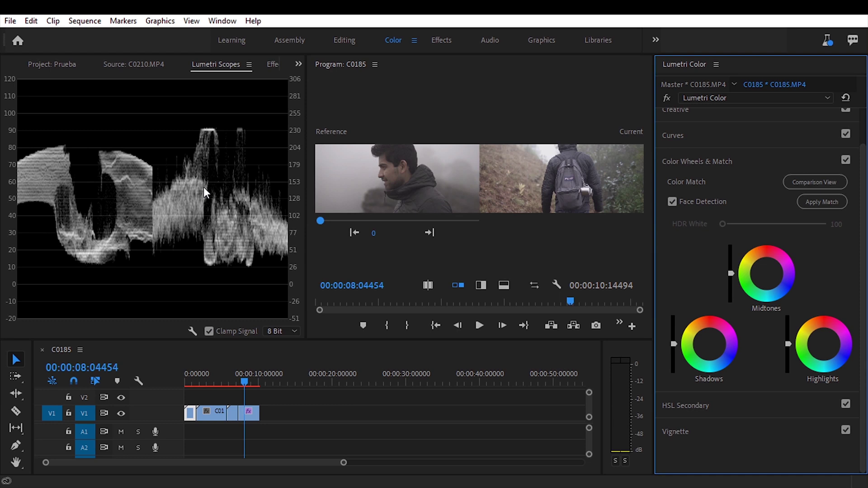
Set Whites to 36.6 and Blacks to -20.7 in Basic Correction for the first clip, C0185.MP4
click(192, 414)
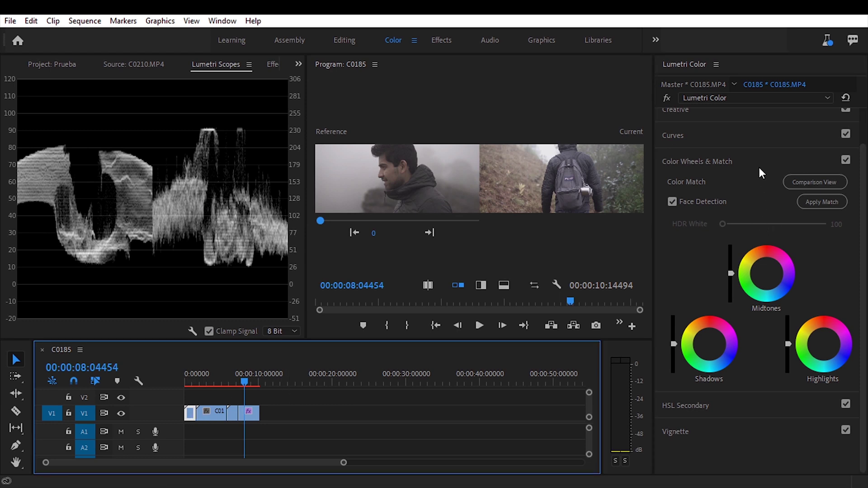
scroll(698, 128, up, 2)
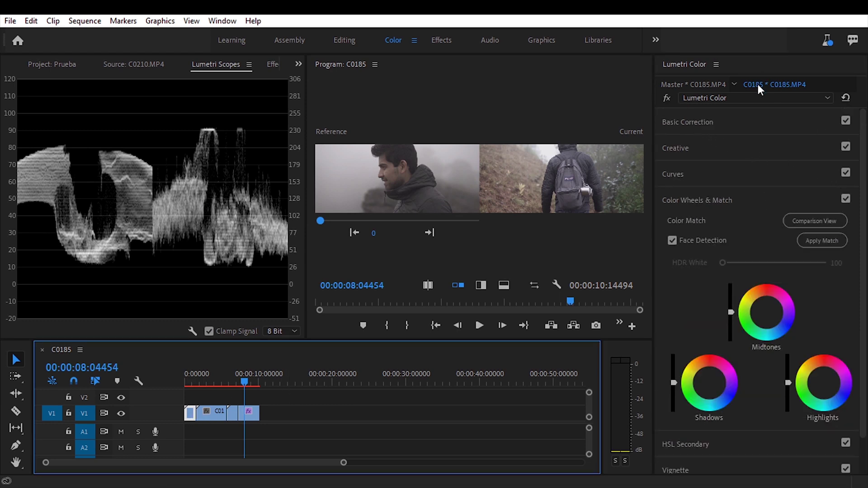
click(697, 122)
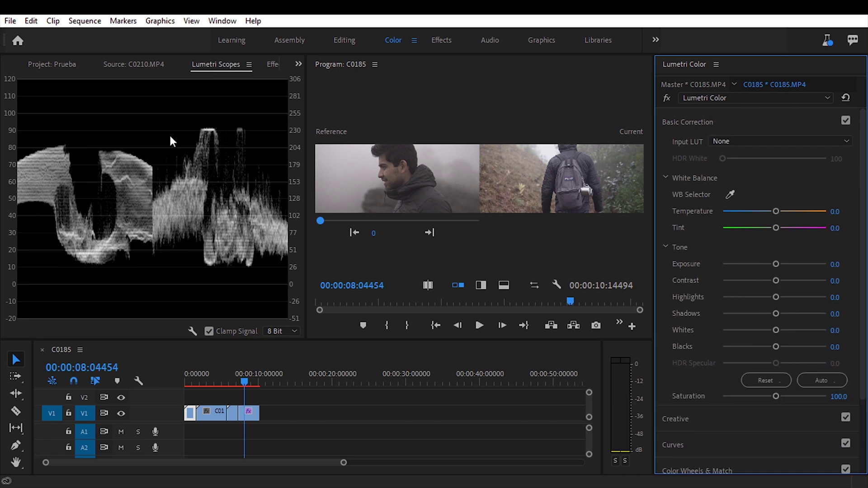
drag(779, 330, 795, 332)
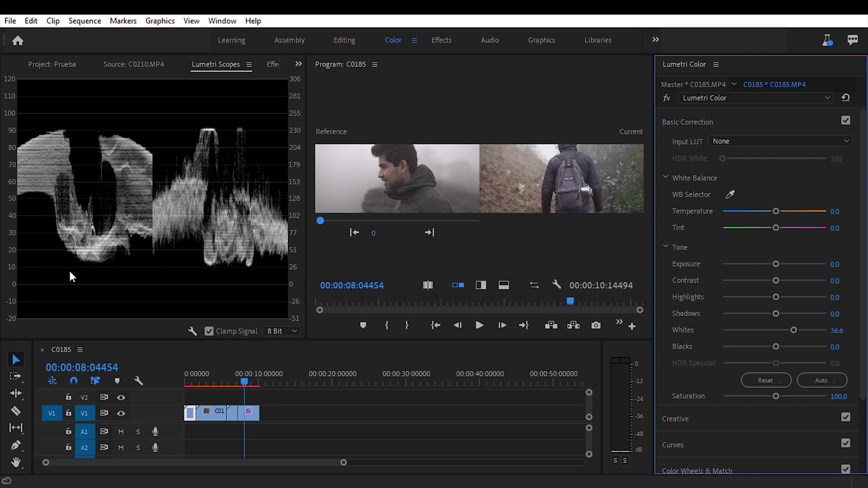
drag(776, 347, 763, 348)
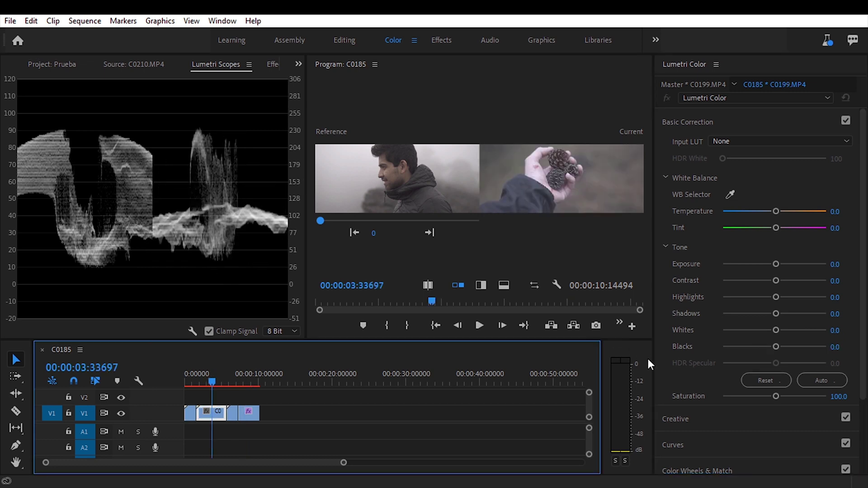
Set Blacks to -17.1 for C0199.MP4, and set Blacks to 8.5, Shadows to 15.9 and Highlights to 32.9 for C0194.MP4
drag(777, 345, 765, 346)
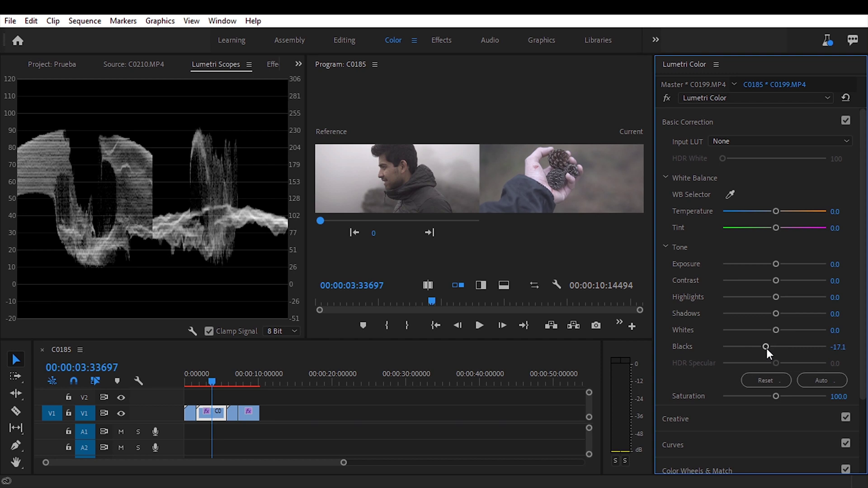
click(223, 451)
key(Down)
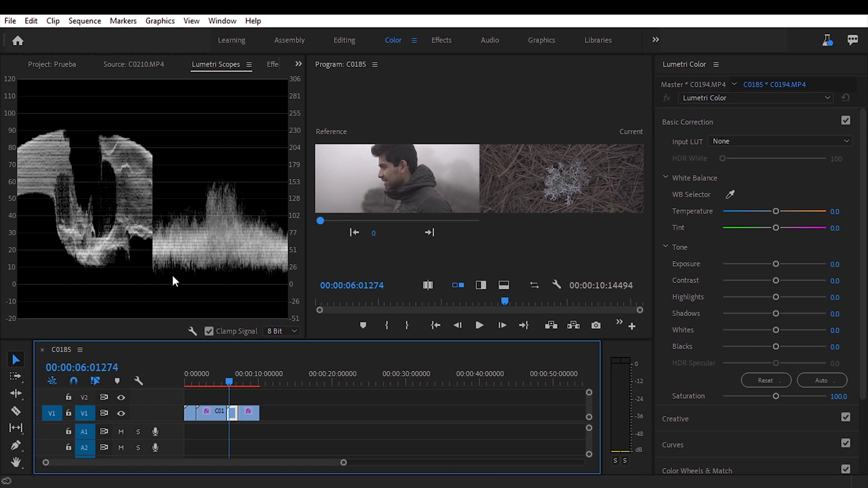
drag(775, 346, 779, 346)
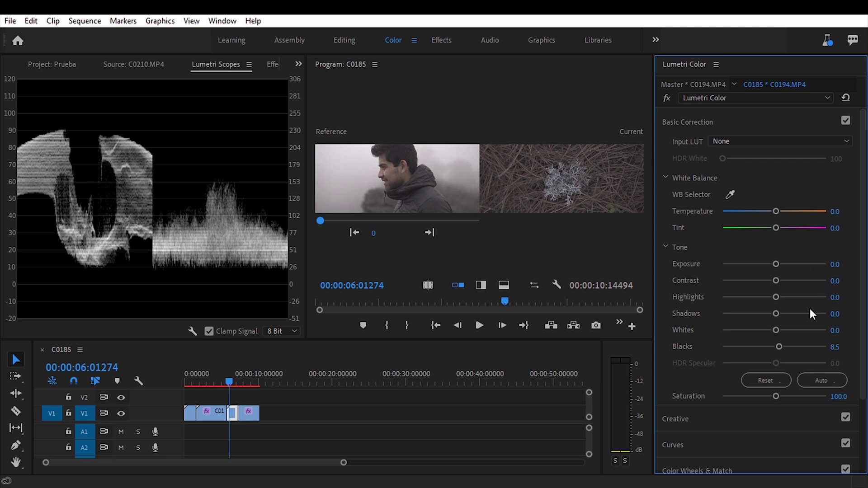
click(782, 312)
click(786, 297)
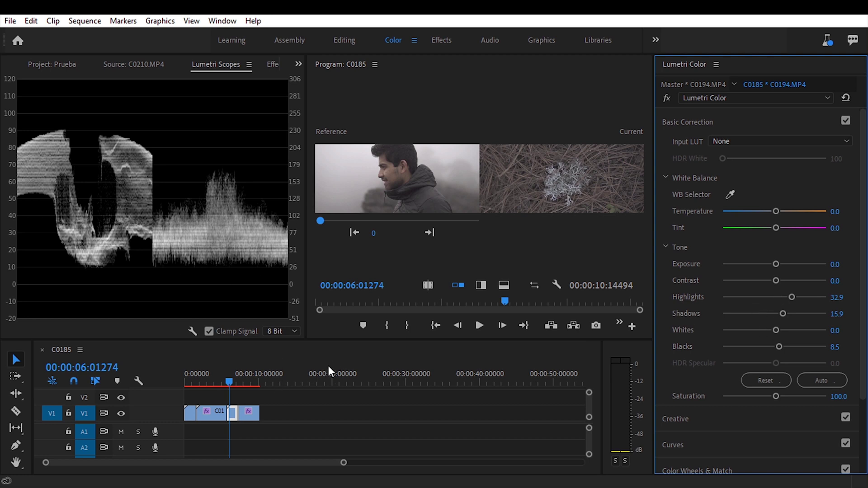
Set the Saturation of the last clip, C0210.MP4, to 130
click(243, 380)
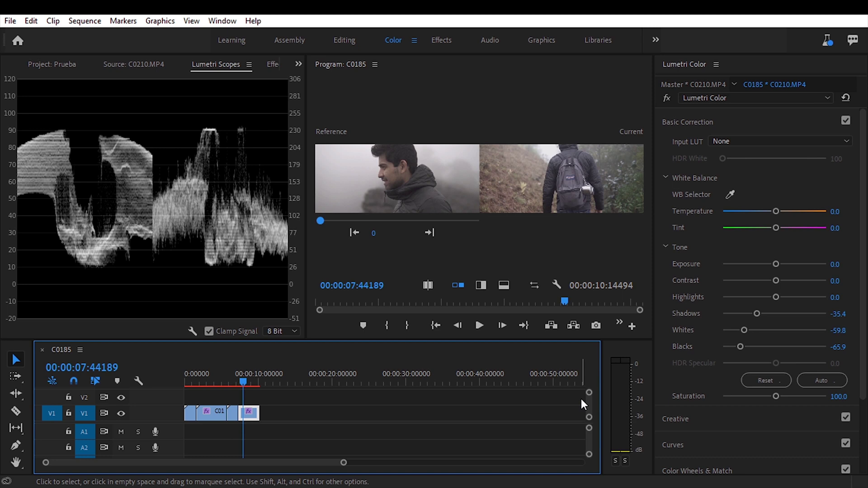
click(838, 397)
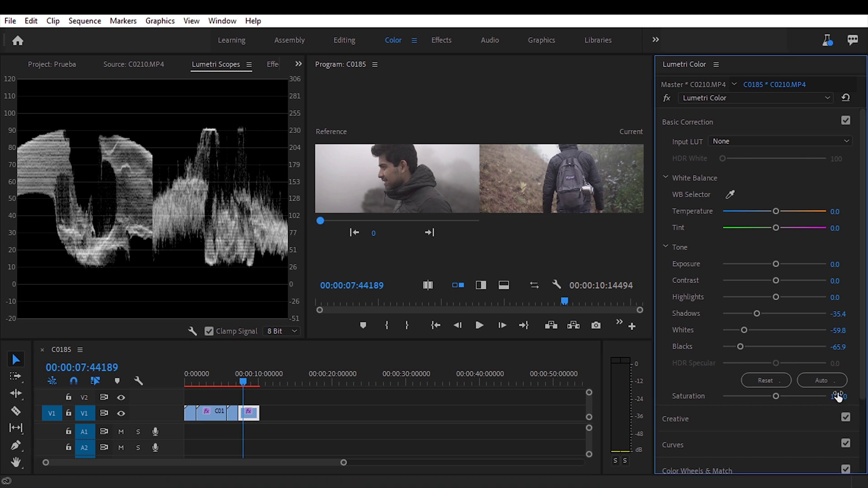
text(130)
key(Return)
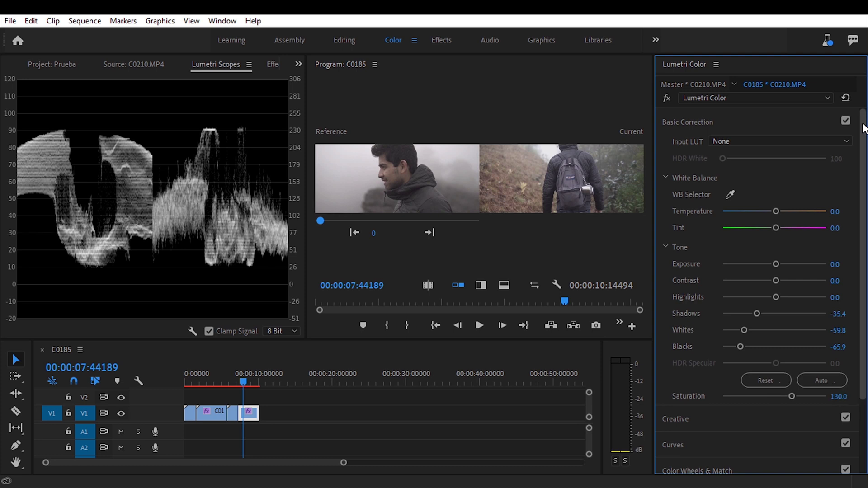
Turn off Comparison View and scrub the corrected sequence from the last clip back to the first, C0185.MP4
scroll(850, 272, down, 5)
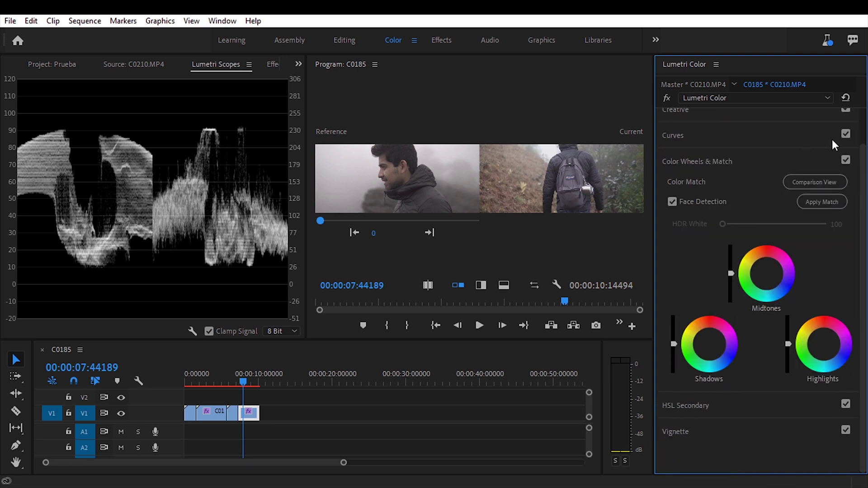
click(823, 180)
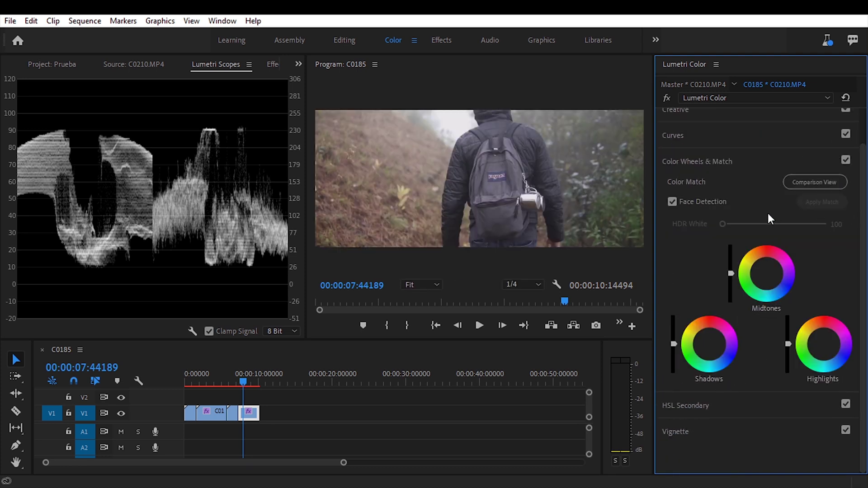
click(256, 384)
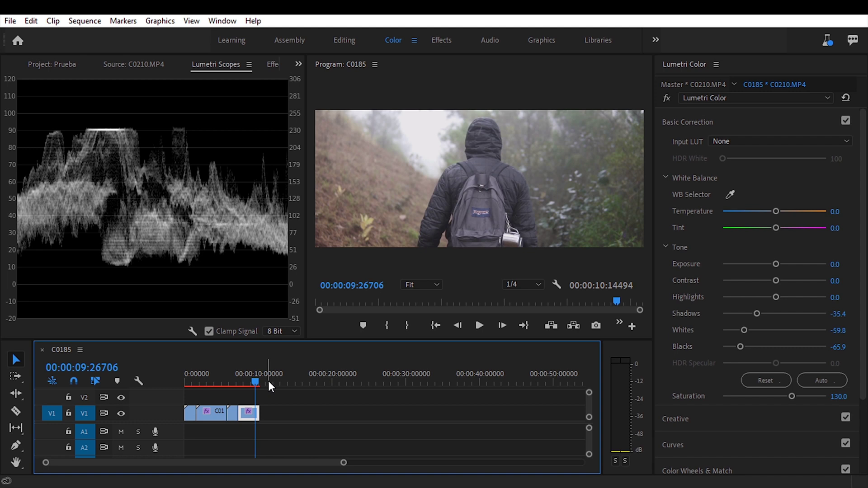
drag(268, 380, 192, 382)
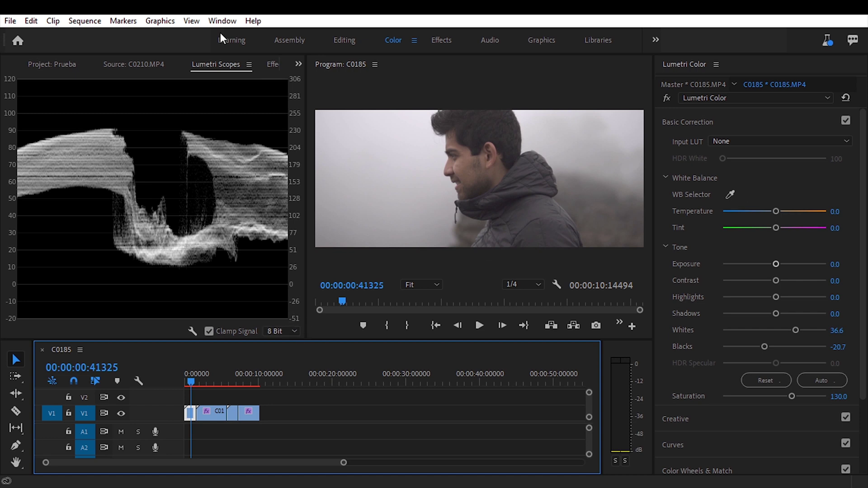
Switch the Lumetri Scopes from the luma waveform to Parade (RGB) only, keeping the Waveform Type set to Luma
right_click(203, 328)
click(220, 374)
click(193, 332)
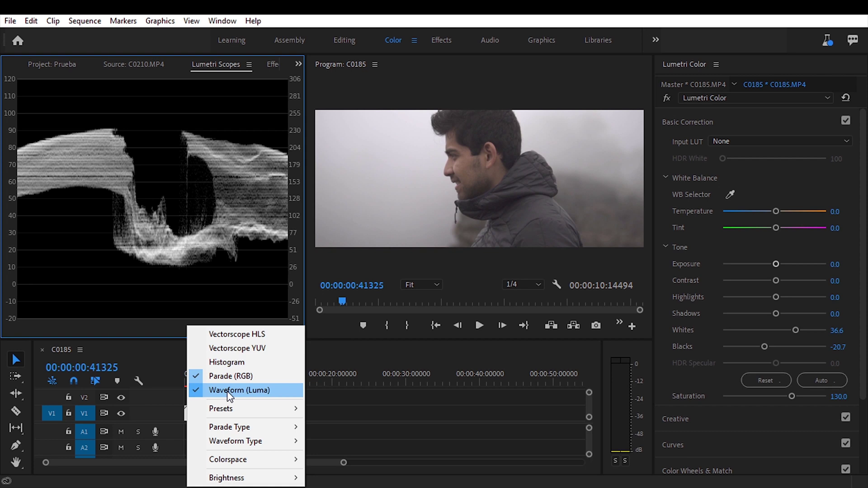
click(227, 387)
click(192, 332)
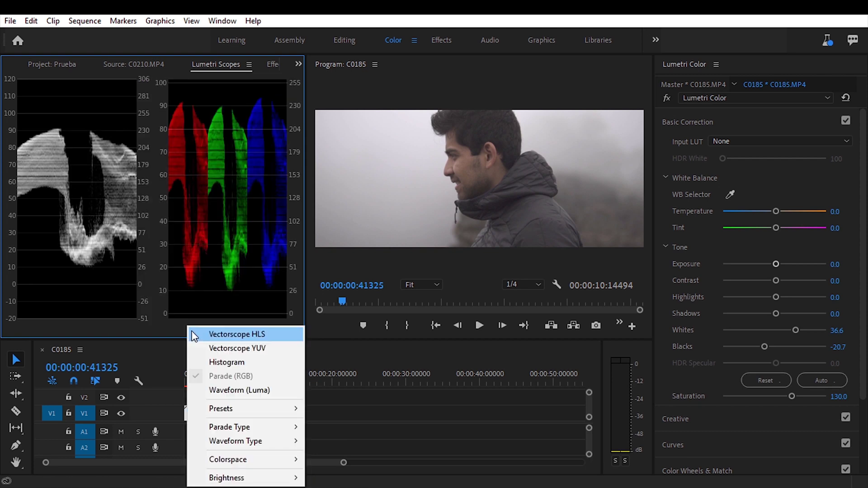
click(239, 390)
mouse_move(294, 441)
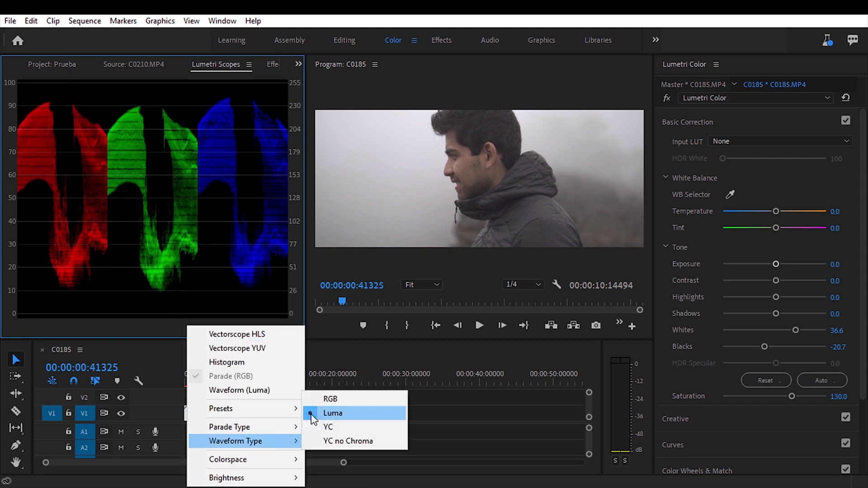
click(332, 411)
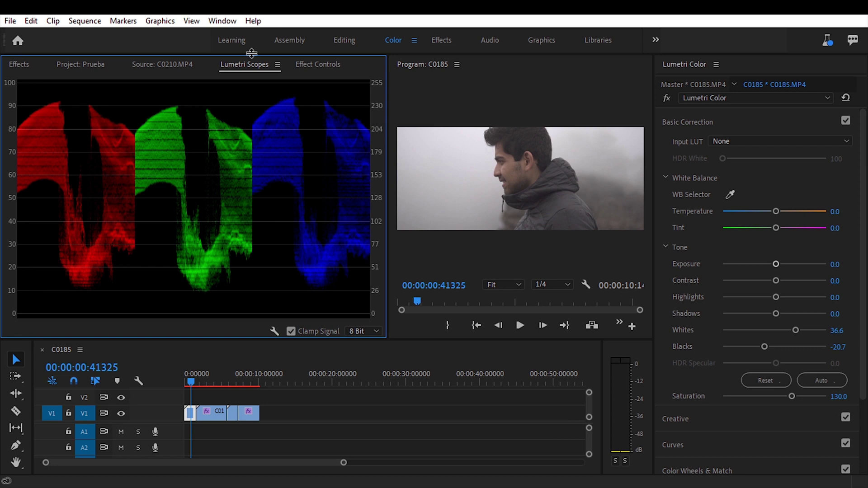
Try Temperature at 53.7 and at -59.8 on C0185.MP4 to compare the RGB parade, and reset it to 0
drag(789, 213, 802, 211)
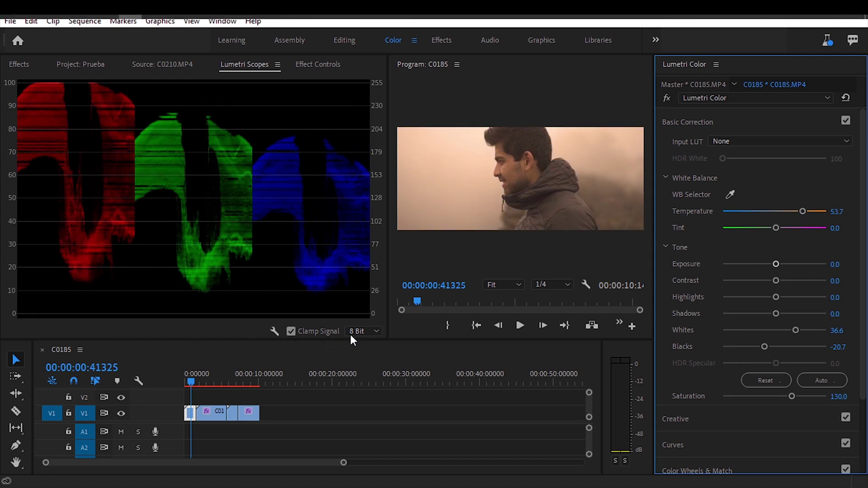
click(743, 211)
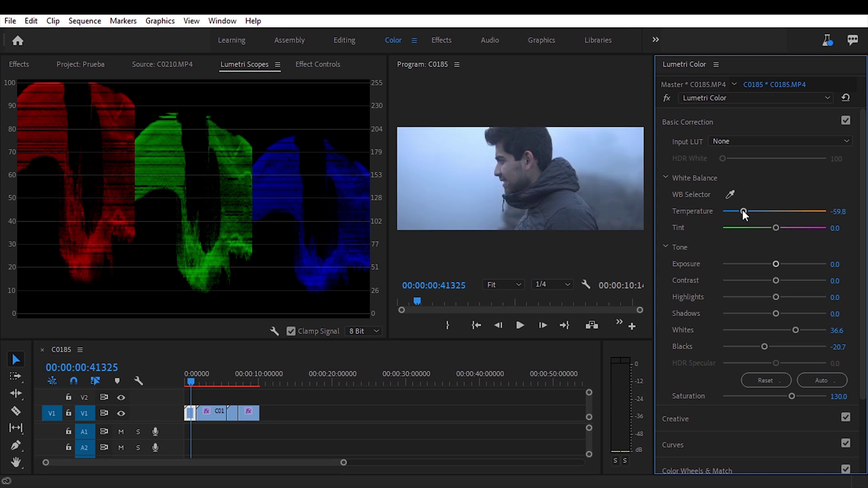
double_click(743, 211)
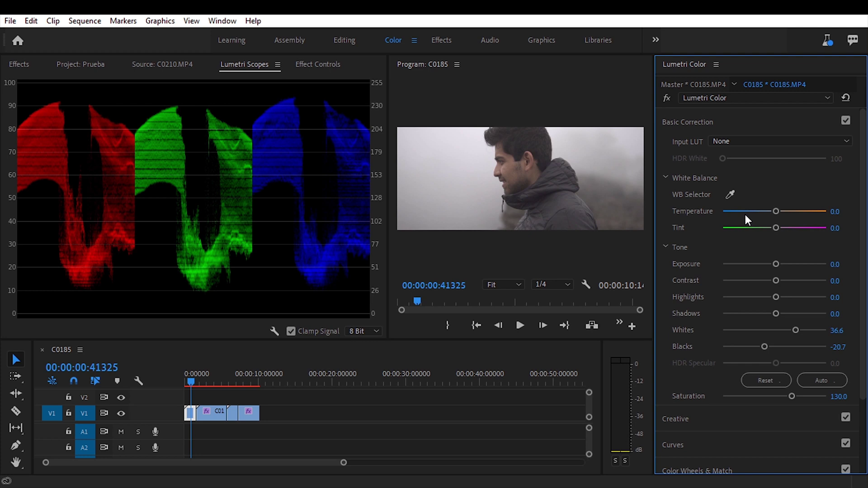
Correct the white balance of C0185.MP4 by sampling the pale foggy background with the WB Selector
click(731, 191)
click(497, 133)
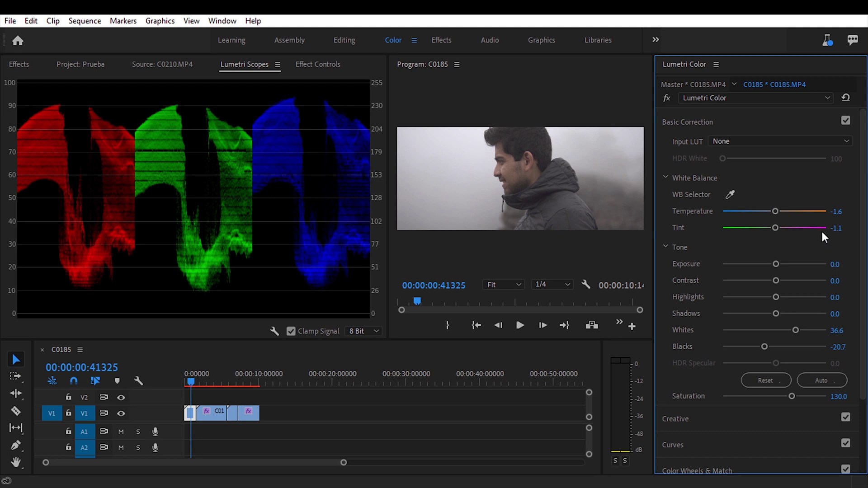
Correct the white balance of C0199.MP4 by sampling the bright edge of the hand with the WB Selector
click(210, 414)
click(210, 382)
click(730, 195)
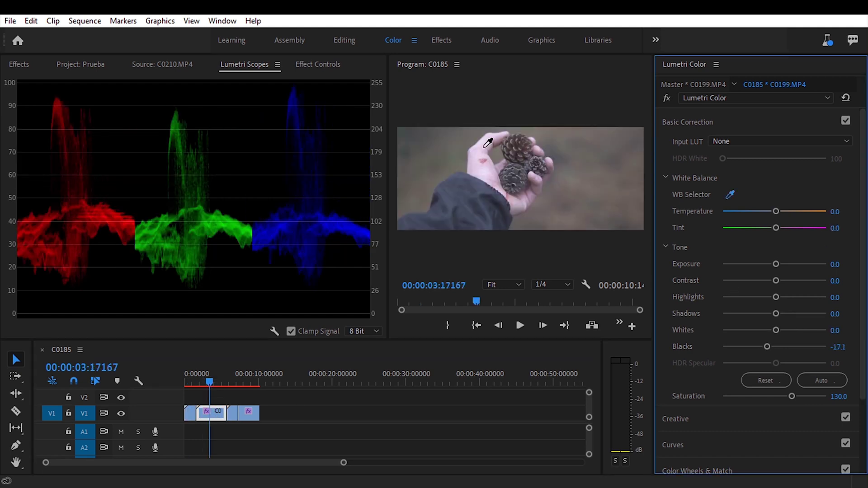
click(483, 138)
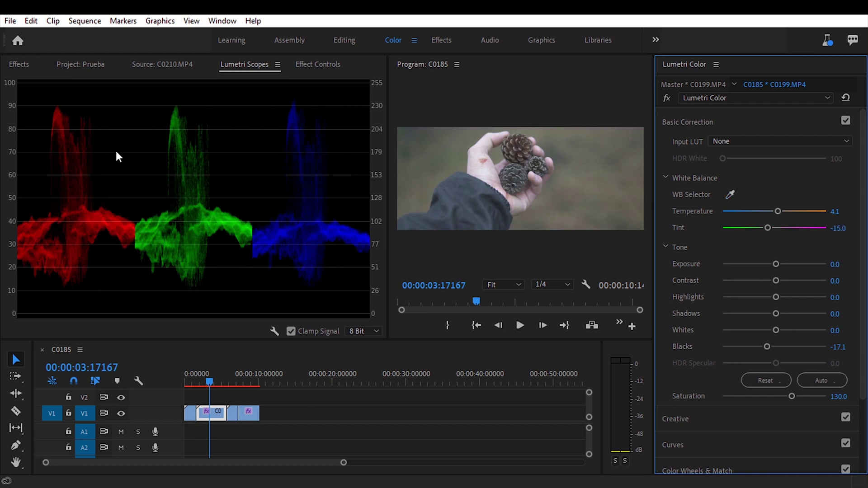
Warm up the white balance of C0194.MP4 by setting Temperature to 8.5
key(Down)
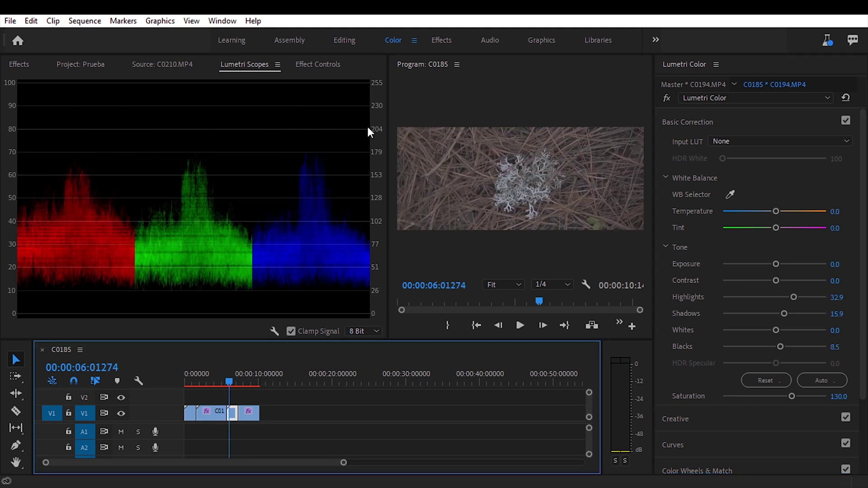
drag(775, 211, 777, 211)
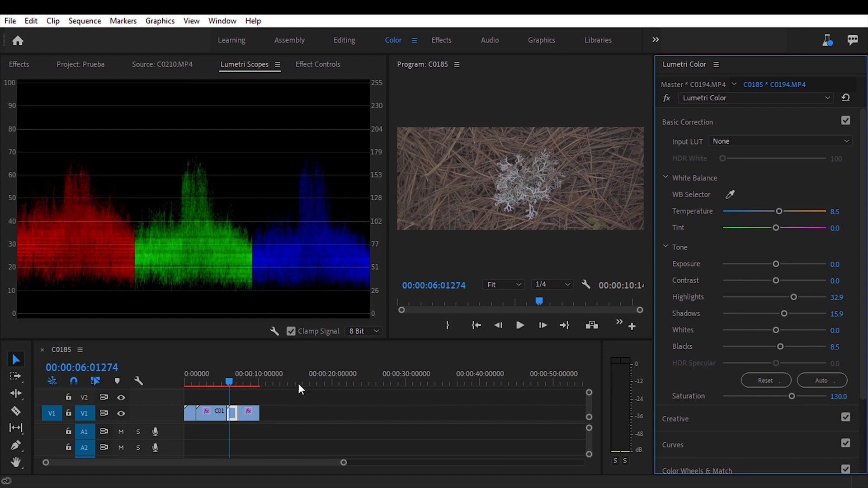
Try to correct the white balance of C0210.MP4 by sampling the metal cup on the backpack with the WB Selector
click(247, 376)
click(731, 194)
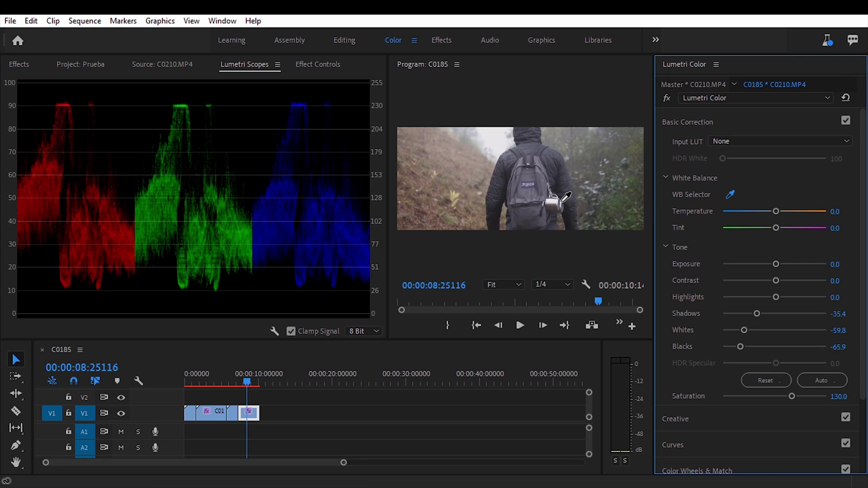
click(552, 200)
Create an adjustment layer in the project and place it on V2 so that it spans all four clips
click(86, 65)
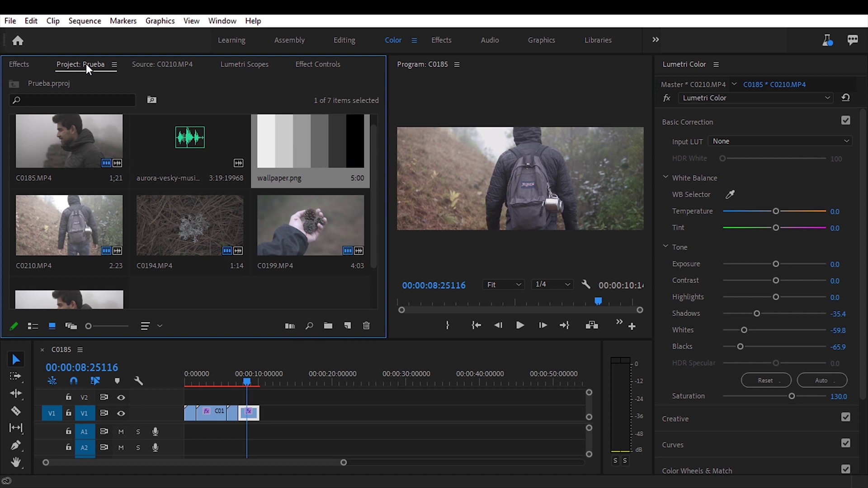
click(347, 326)
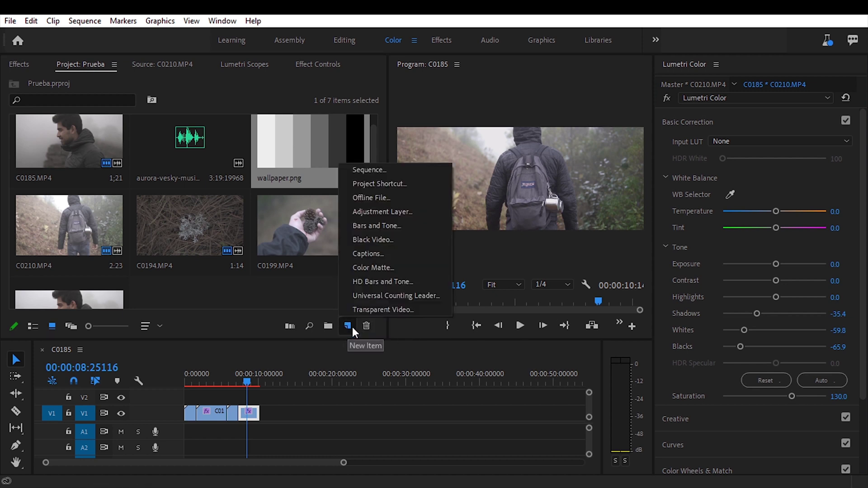
click(403, 210)
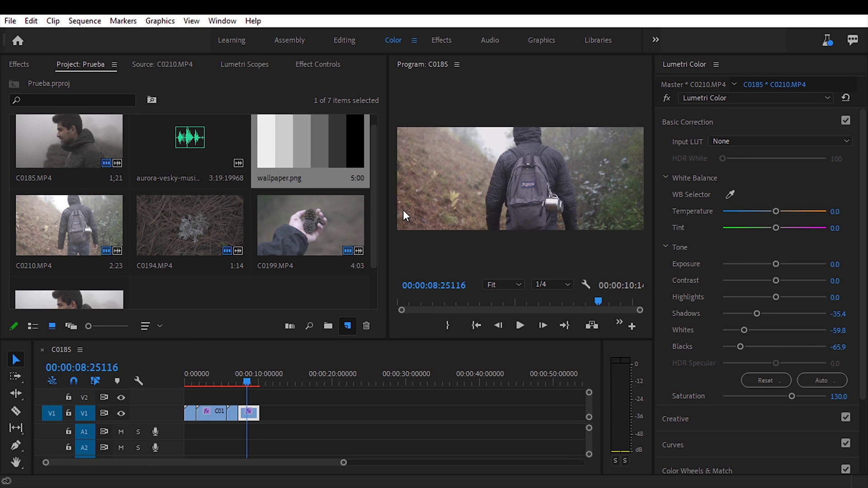
click(456, 295)
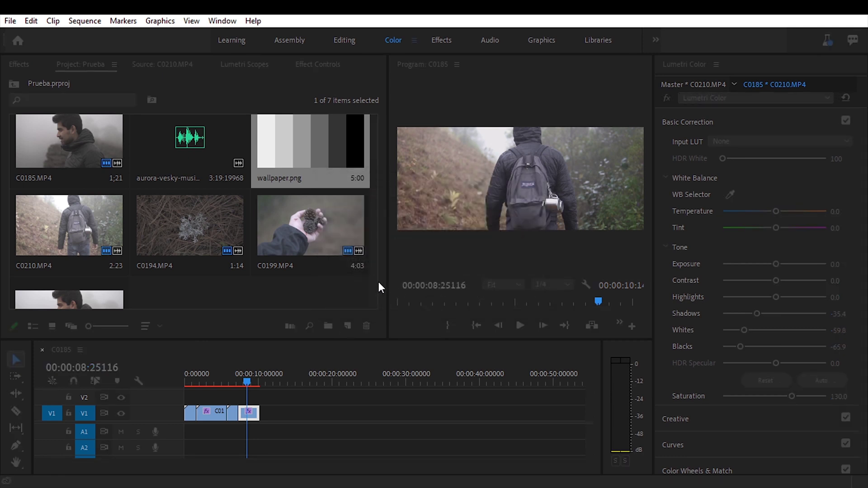
drag(179, 273, 262, 400)
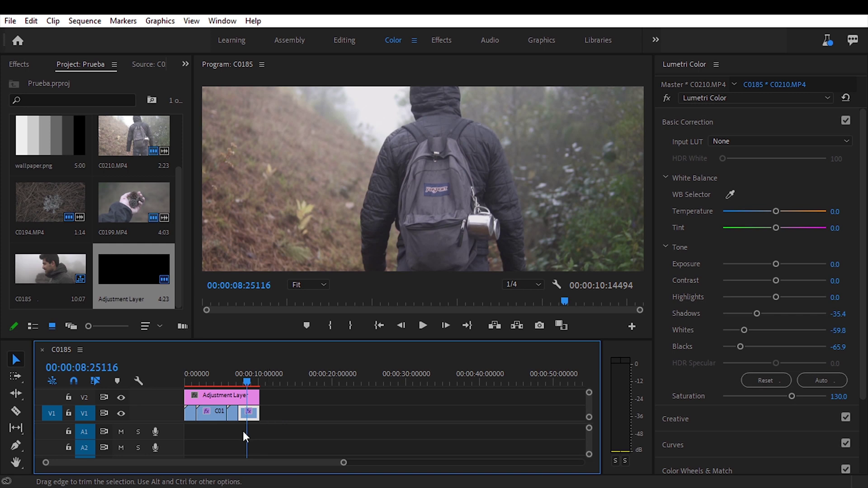
Select the adjustment layer on V2 and open its HSL Secondary section in Lumetri Color
click(232, 401)
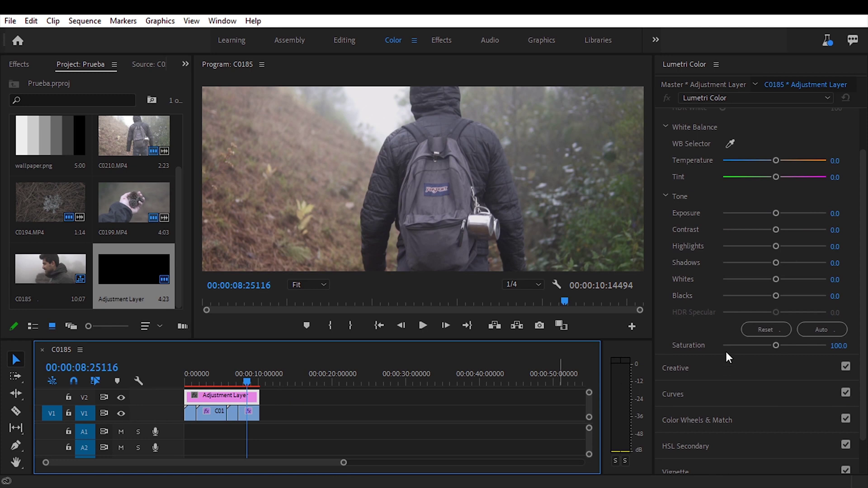
scroll(739, 336, down, 2)
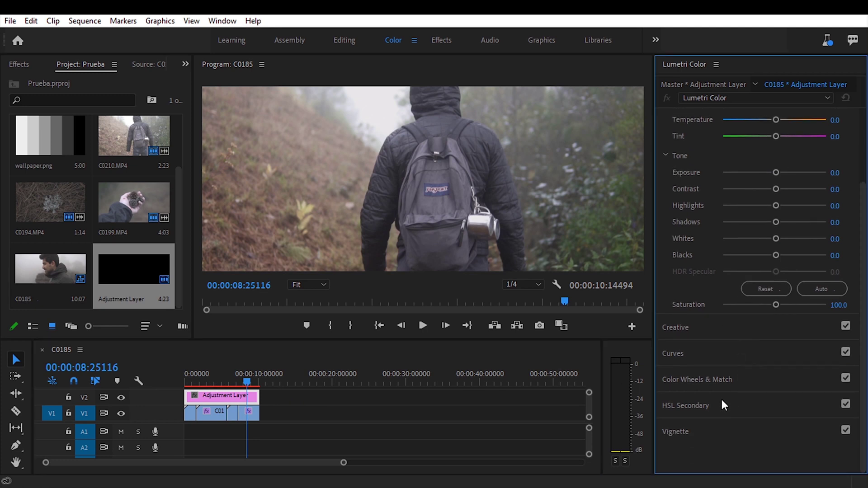
click(721, 403)
scroll(728, 362, down, 4)
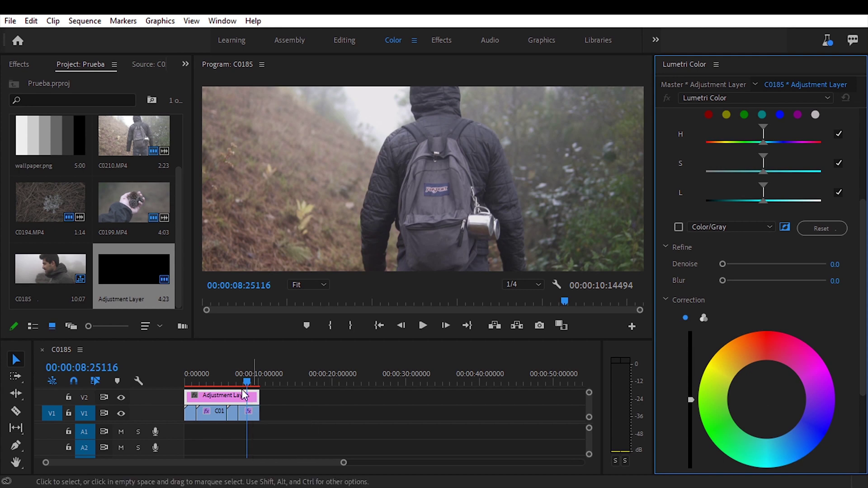
Sample the man's facial skin as the HSL Secondary key color on C0185.MP4 and show the Color/Gray mask
click(190, 413)
click(188, 382)
scroll(696, 241, up, 3)
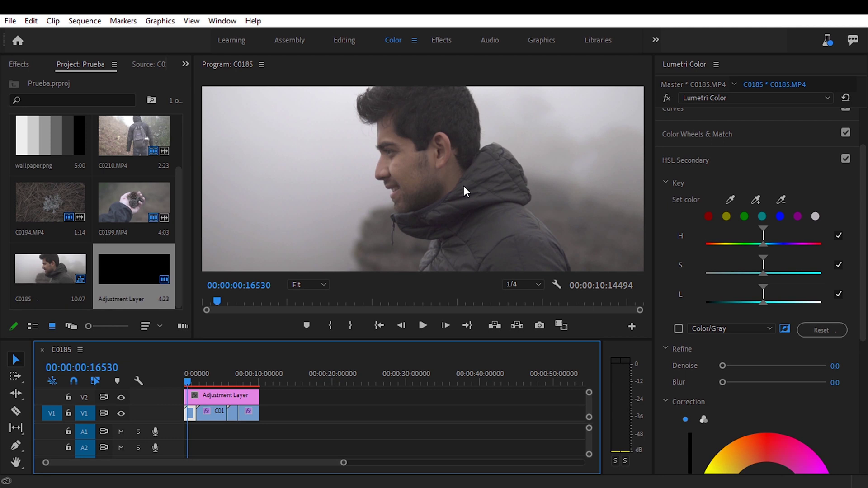
click(727, 200)
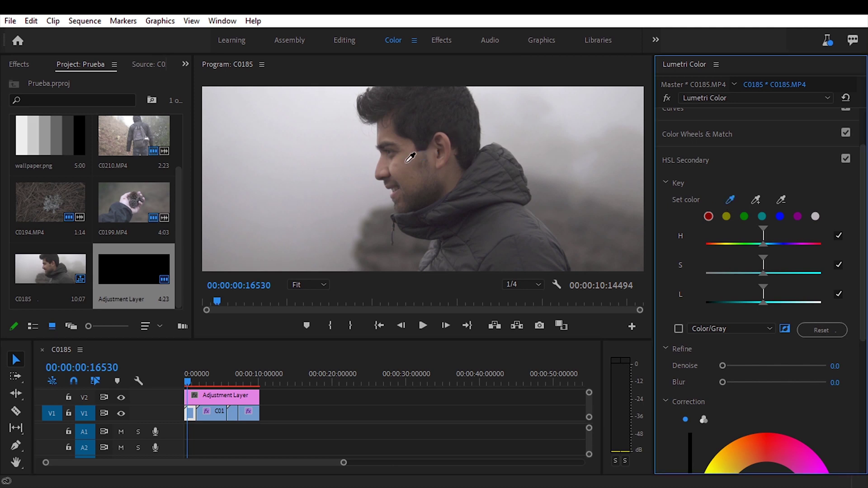
click(401, 175)
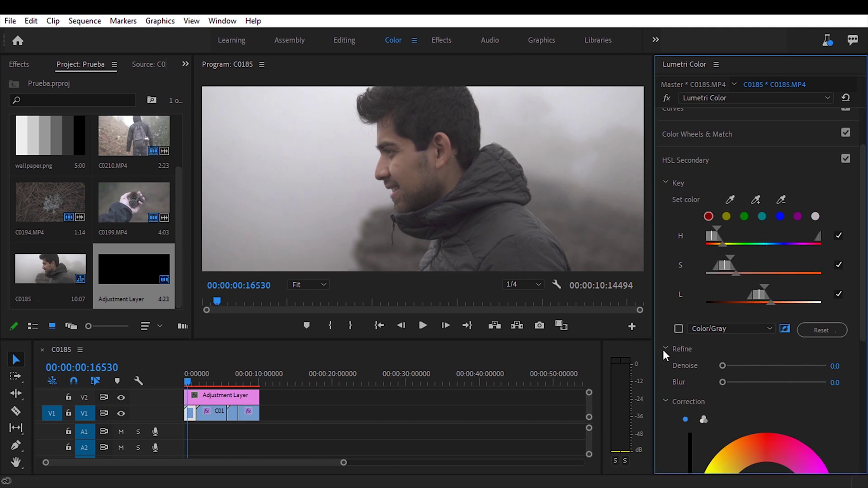
click(678, 329)
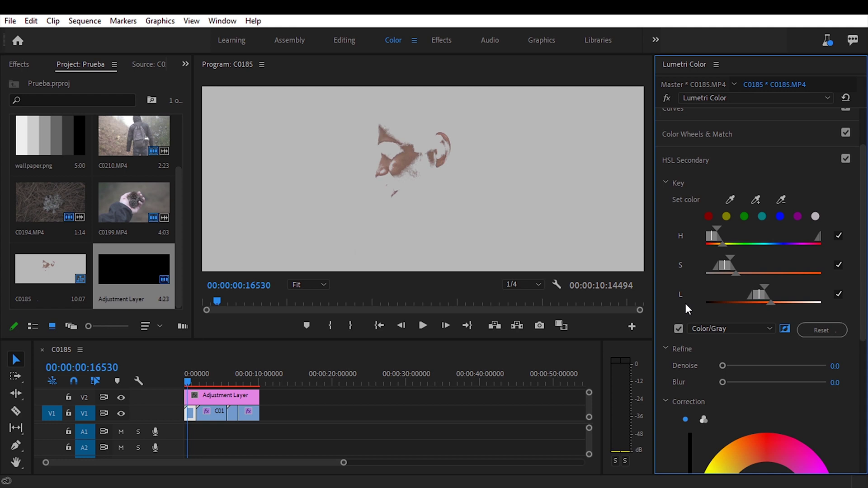
Widen the key's luminance range, fine-tune its hue and saturation ranges, and refine the mask with Denoise 7.9 and Blur 1.8
drag(741, 297, 736, 272)
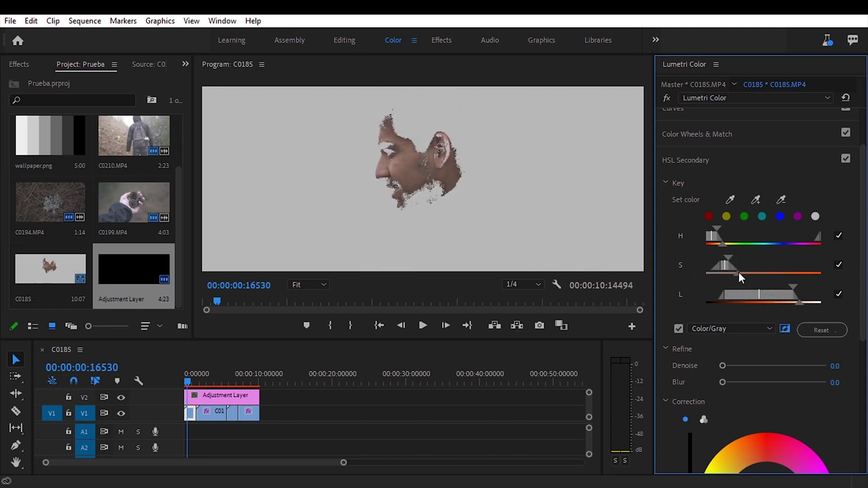
drag(718, 229, 722, 228)
drag(726, 366, 731, 366)
drag(723, 382, 728, 383)
Invert the skin mask to target everything else, and fine-tune its luminance and saturation ranges
click(785, 328)
click(783, 327)
mouse_move(799, 302)
mouse_down()
mouse_move(794, 290)
mouse_move(790, 302)
mouse_up()
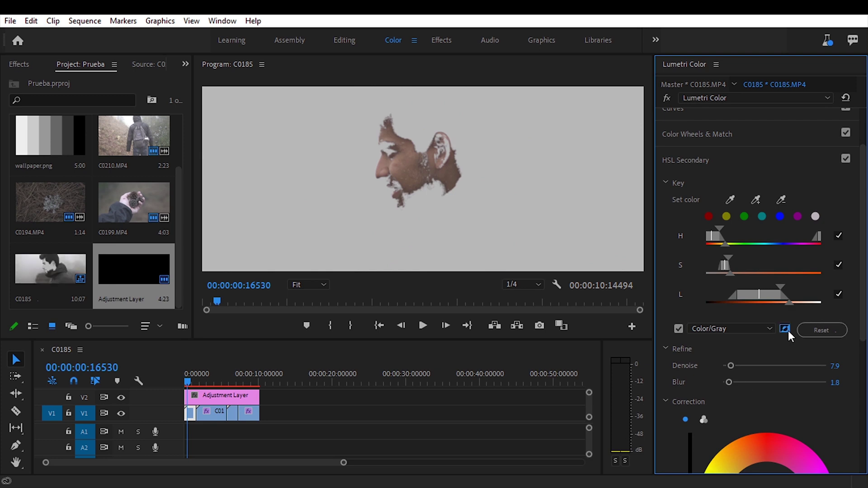
click(786, 329)
drag(730, 254, 740, 273)
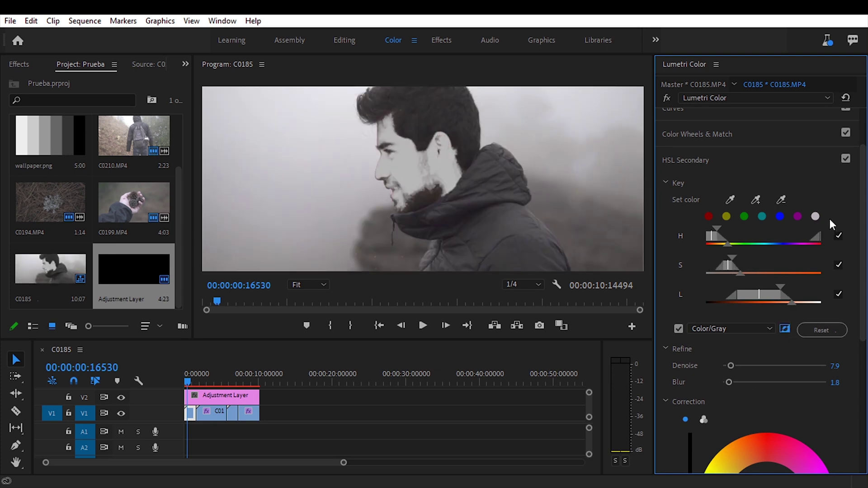
Tint the area outside the skin slightly toward blue with the HSL Secondary Correction color wheel
scroll(814, 223, down, 4)
scroll(806, 271, down, 1)
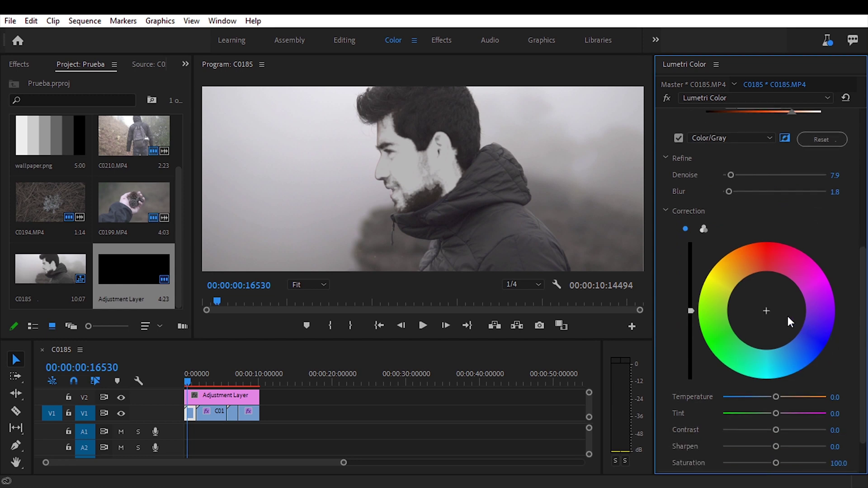
drag(768, 311, 772, 316)
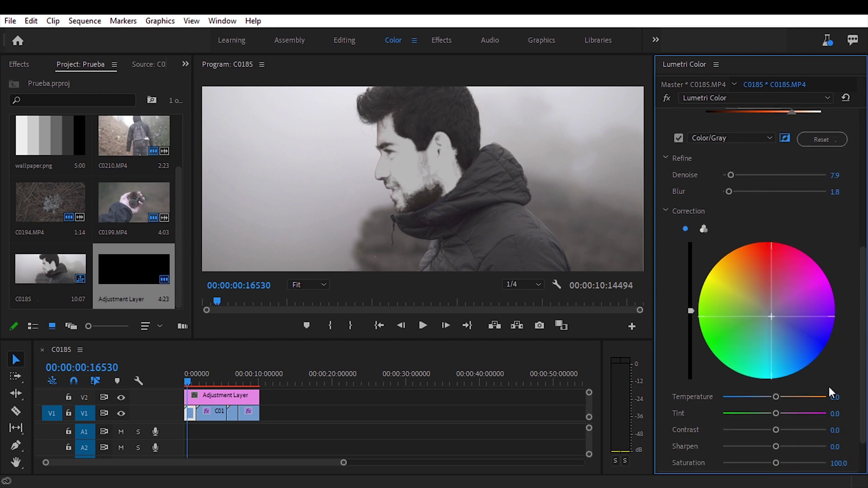
drag(784, 331, 783, 337)
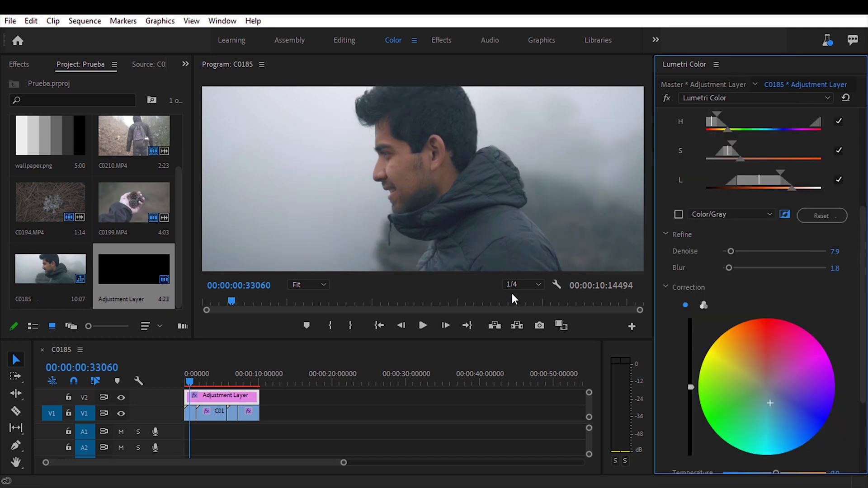
Play the graded sequence from the first clip and stop on C0210.MP4 to review the cool tint
key(space)
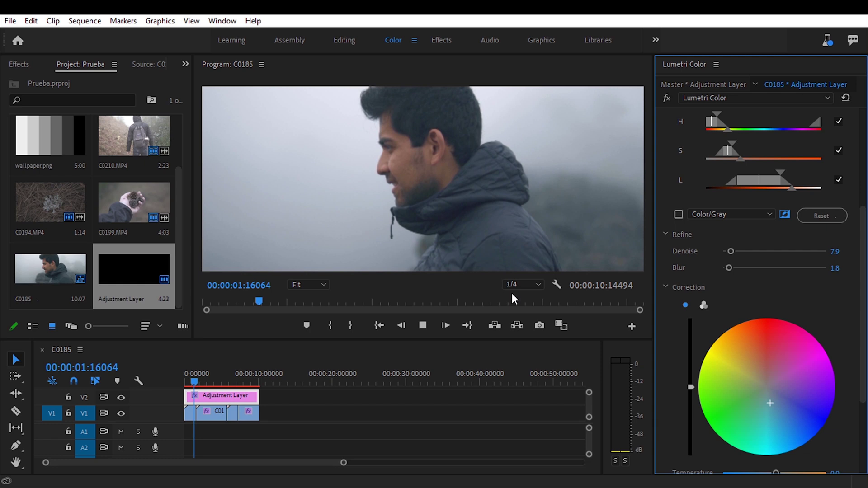
click(514, 299)
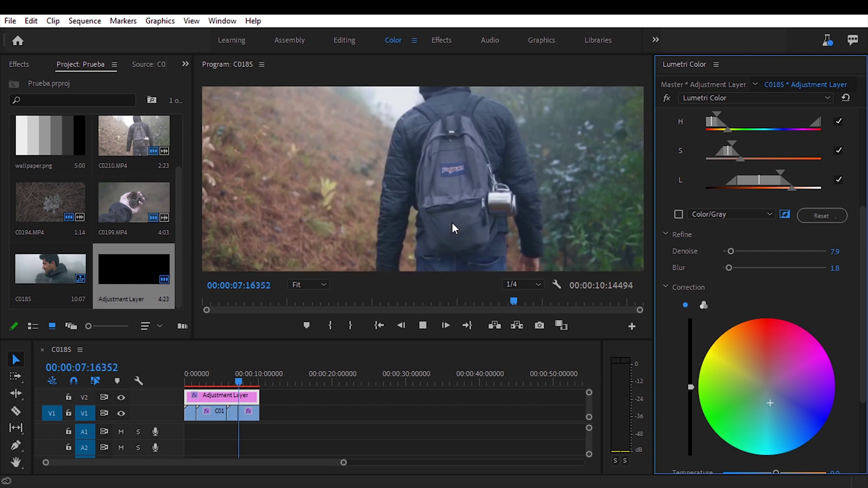
key(space)
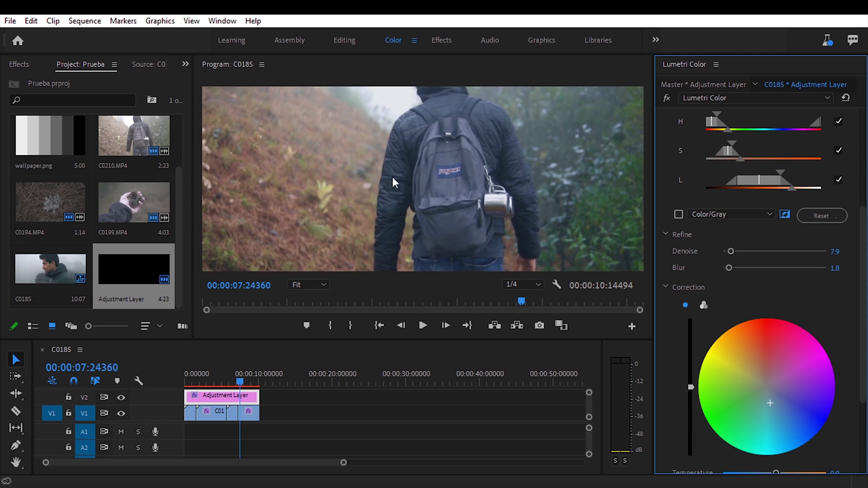
click(242, 383)
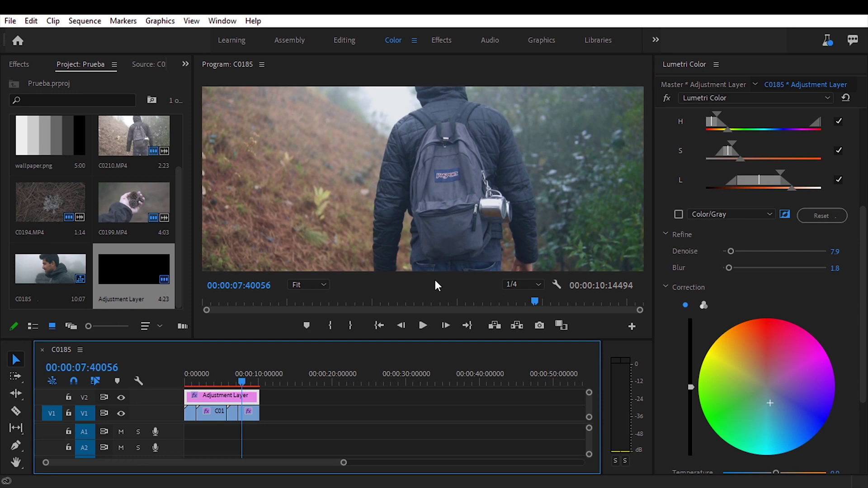
Search the effects for "lumetri color" and apply a second Lumetri Color effect to the adjustment layer
key(shift+7)
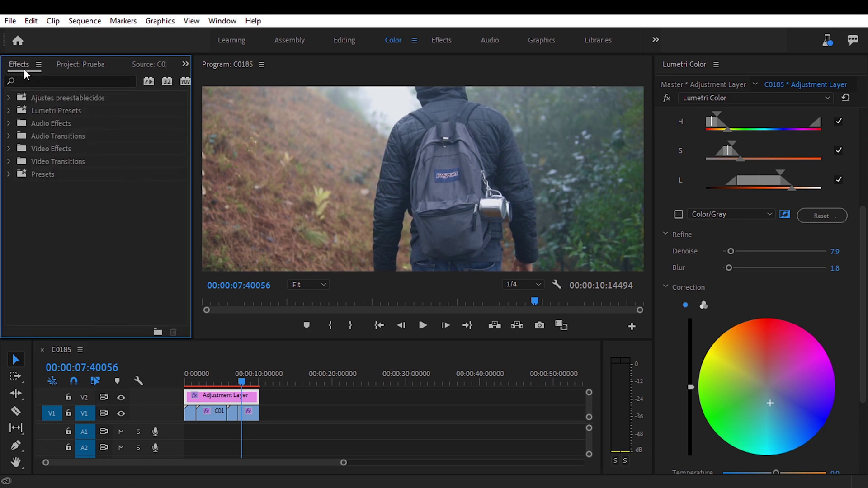
click(206, 21)
click(137, 225)
click(92, 81)
text(lu)
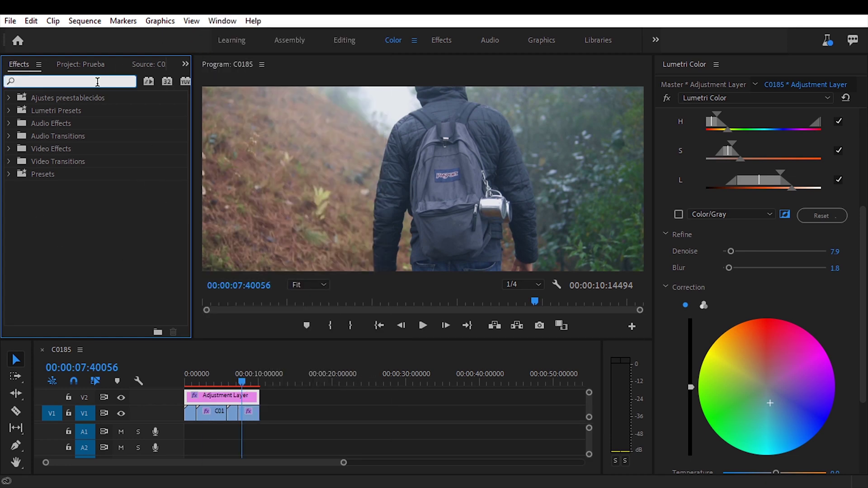
text(metri color)
drag(68, 173, 235, 393)
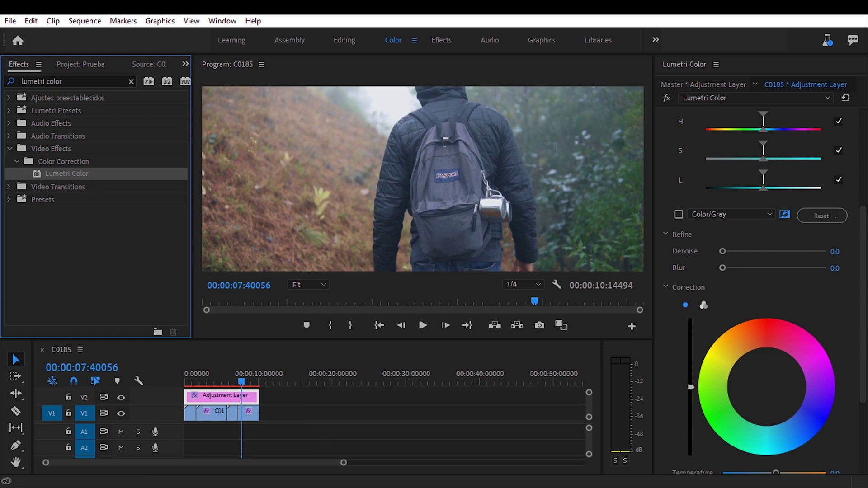
Desaturate the shadows with the Luma vs Sat curve of the second Lumetri Color effect, then compare with the curve off and on
drag(864, 209, 864, 131)
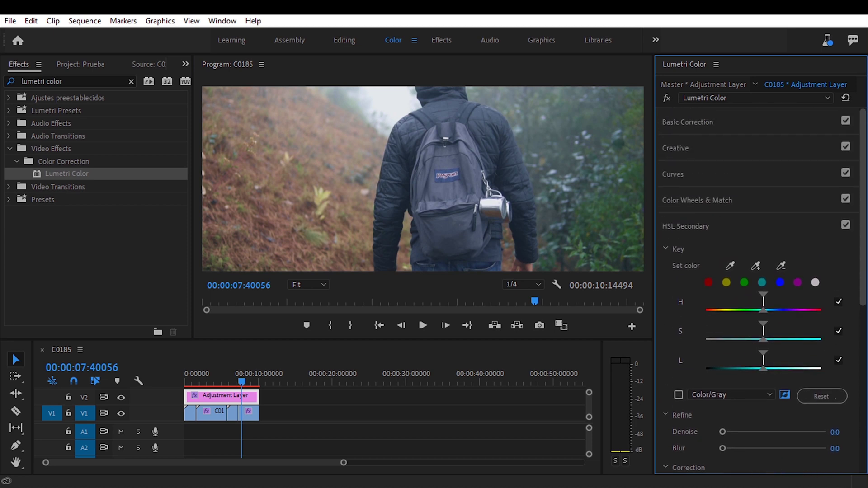
click(704, 174)
drag(863, 138, 854, 336)
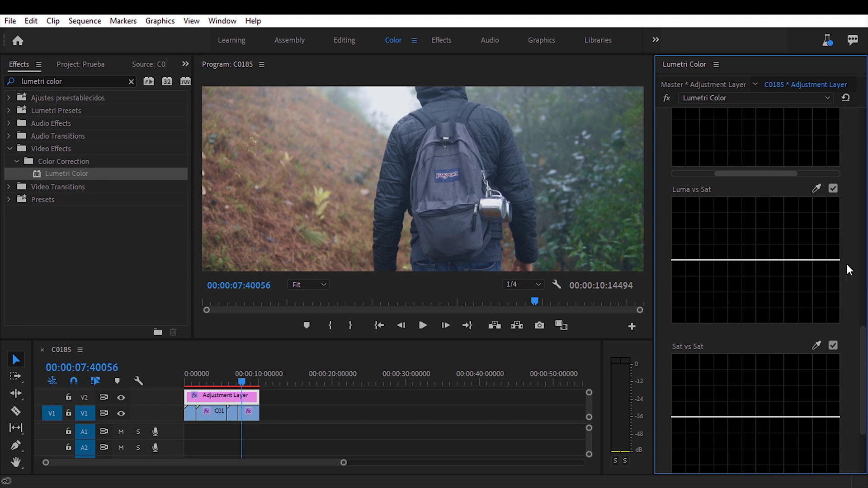
click(742, 260)
click(712, 261)
drag(676, 261, 672, 295)
drag(666, 315, 664, 330)
drag(713, 261, 723, 290)
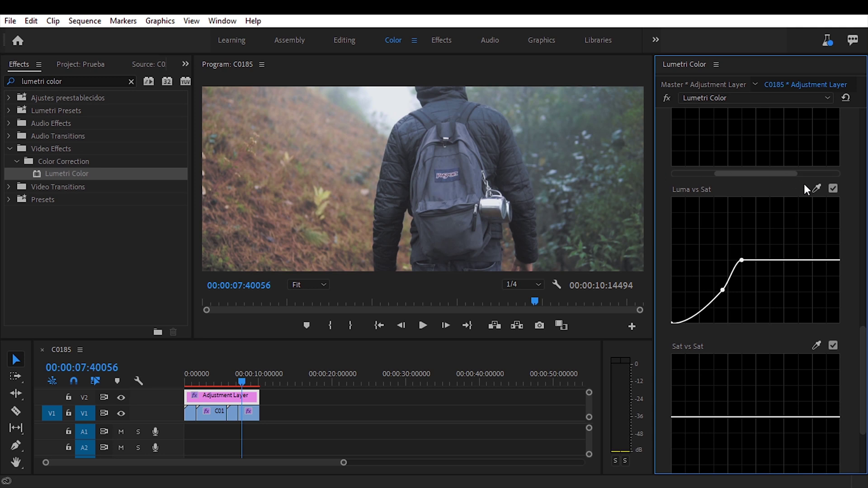
click(833, 189)
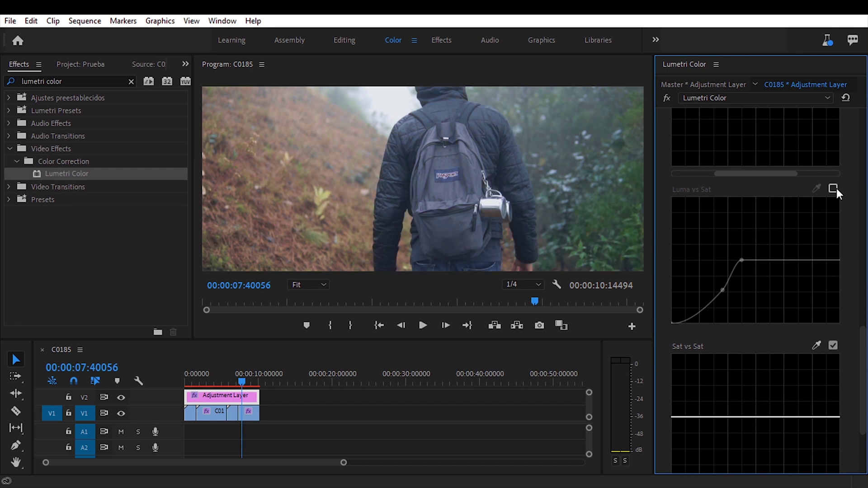
click(836, 189)
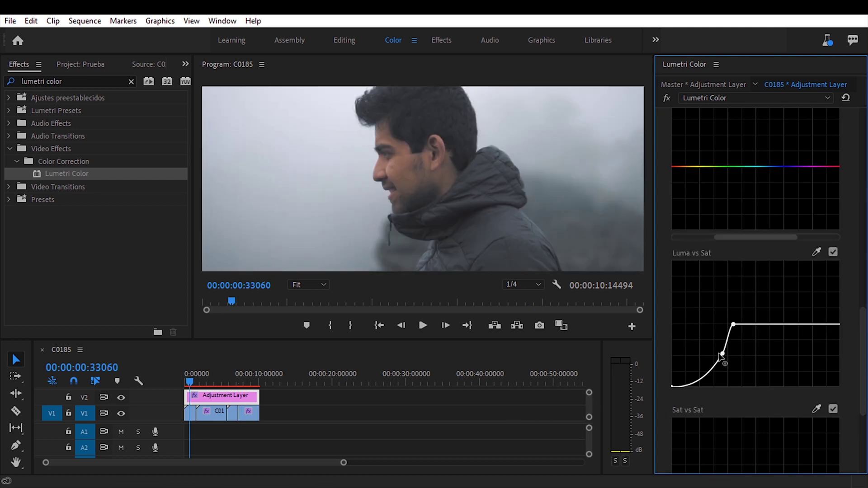
Soften the shadow desaturation on the Luma vs Sat curve, then compare the sequence with the adjustment layer track hidden and shown
drag(723, 353, 714, 353)
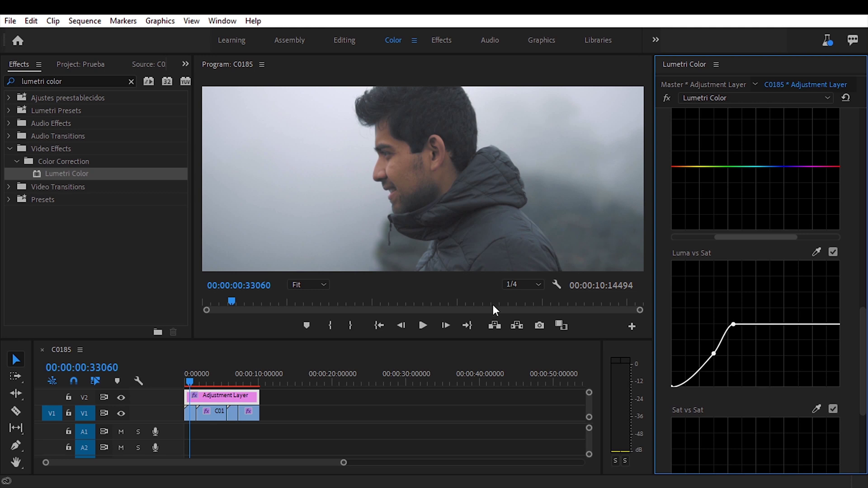
click(122, 398)
click(121, 398)
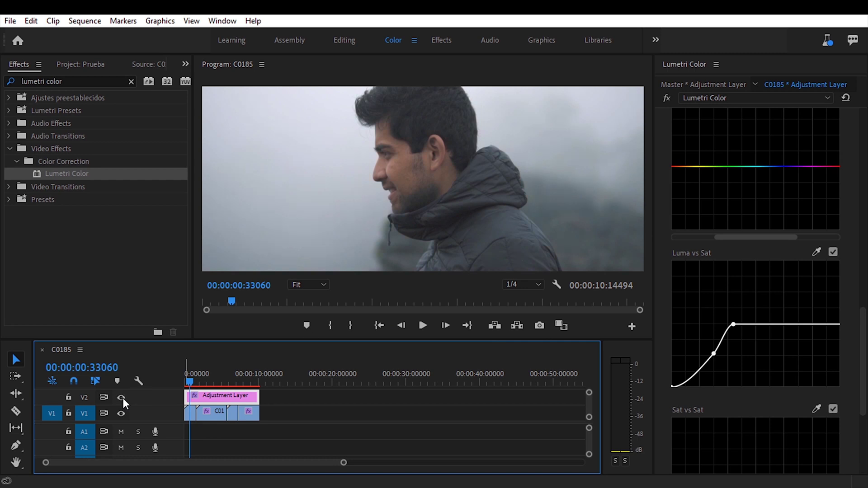
click(121, 397)
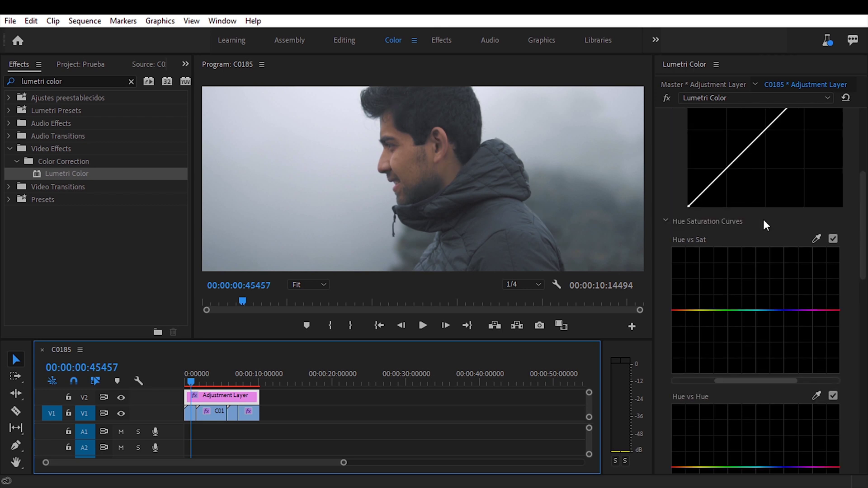
Sample the man's skin for the Hue vs Sat curve and lower the saturation of the sampled orange range
click(819, 240)
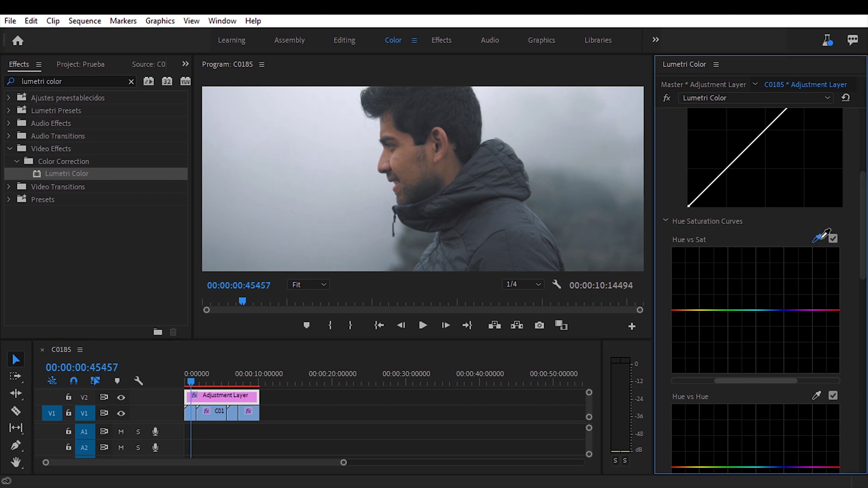
click(404, 155)
drag(679, 311, 678, 321)
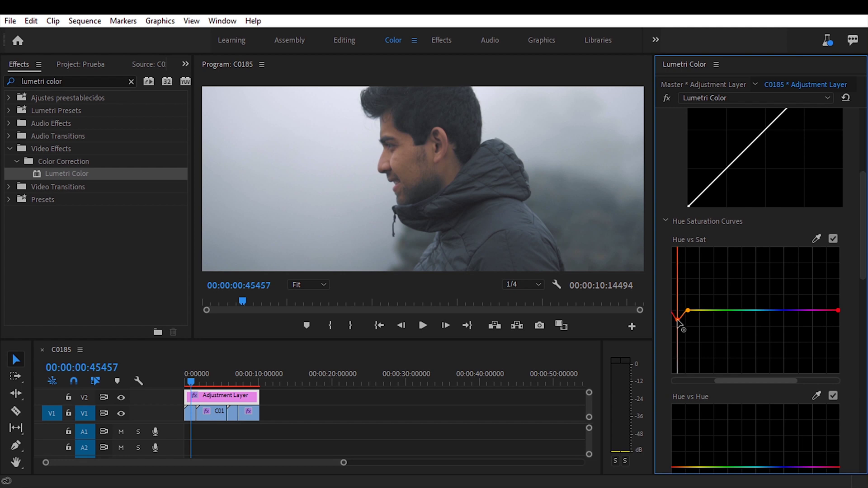
drag(678, 321, 680, 361)
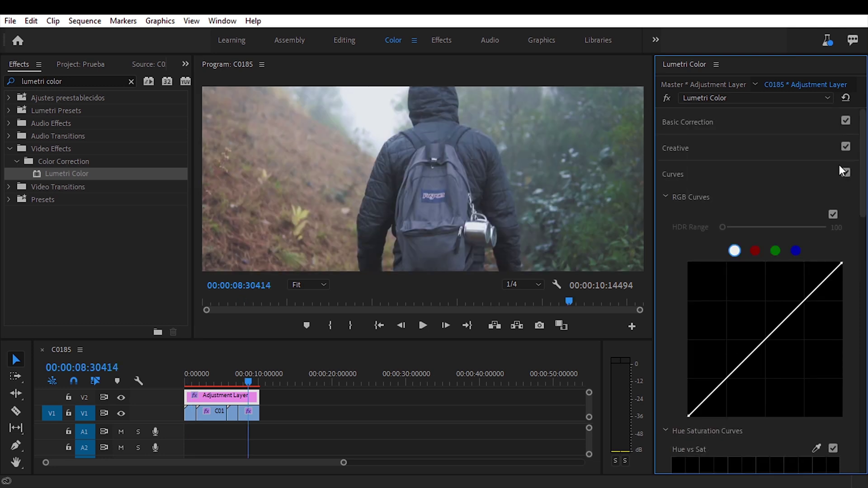
Browse the available Creative looks for the second Lumetri Color effect, leaving the look at None
click(739, 150)
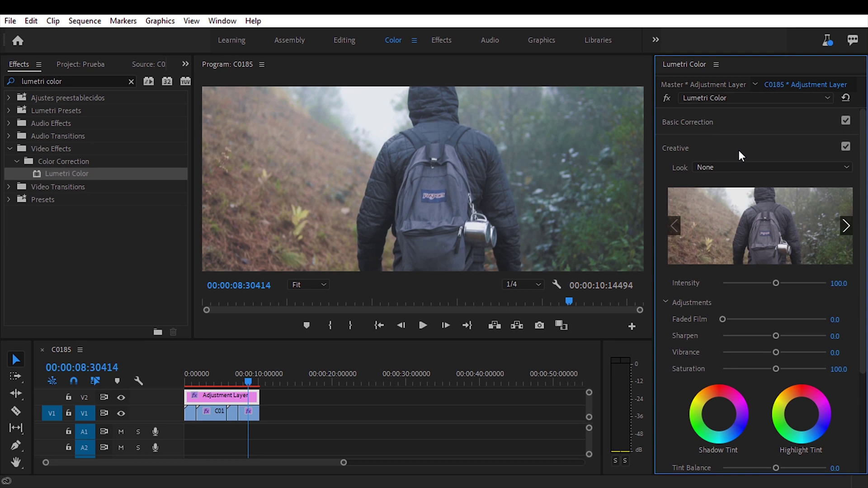
click(728, 167)
scroll(735, 261, down, 7)
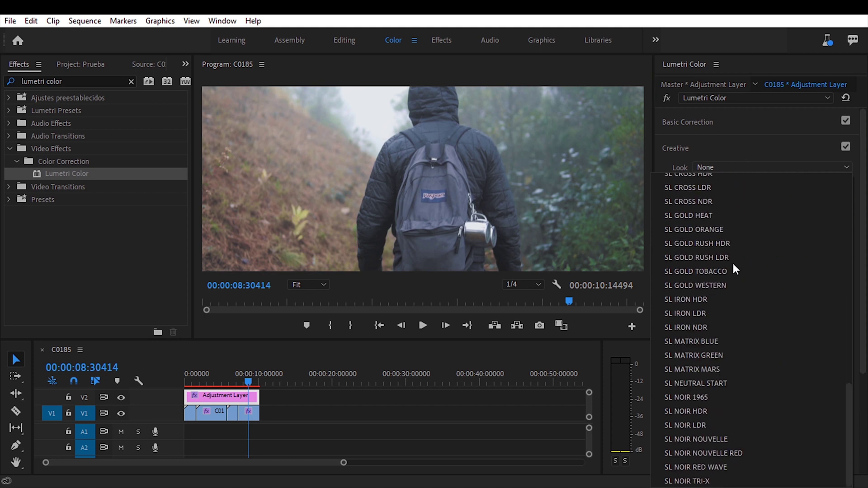
scroll(739, 303, up, 8)
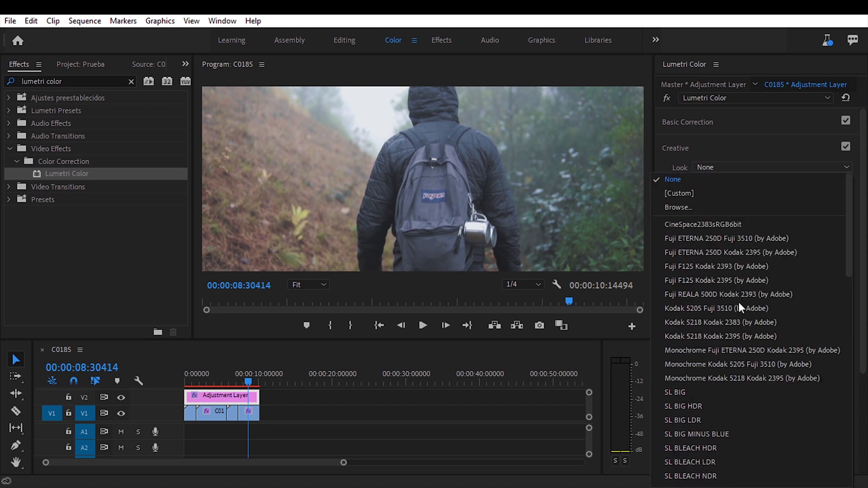
click(723, 150)
click(722, 147)
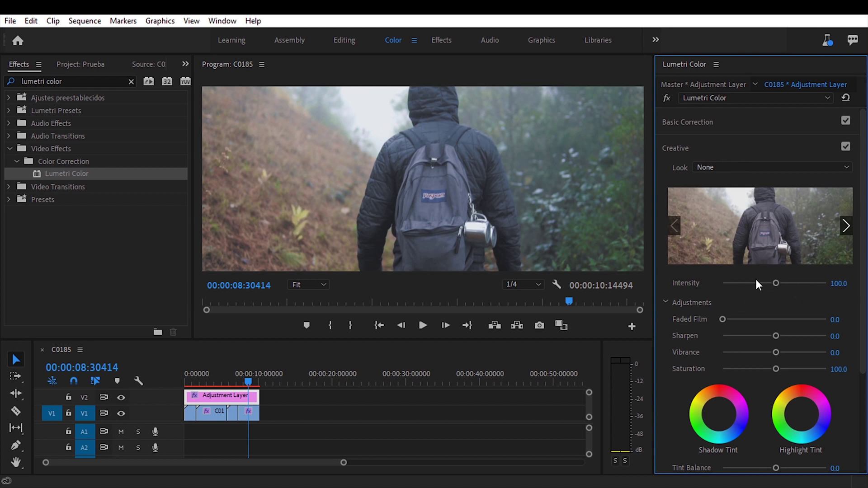
click(760, 141)
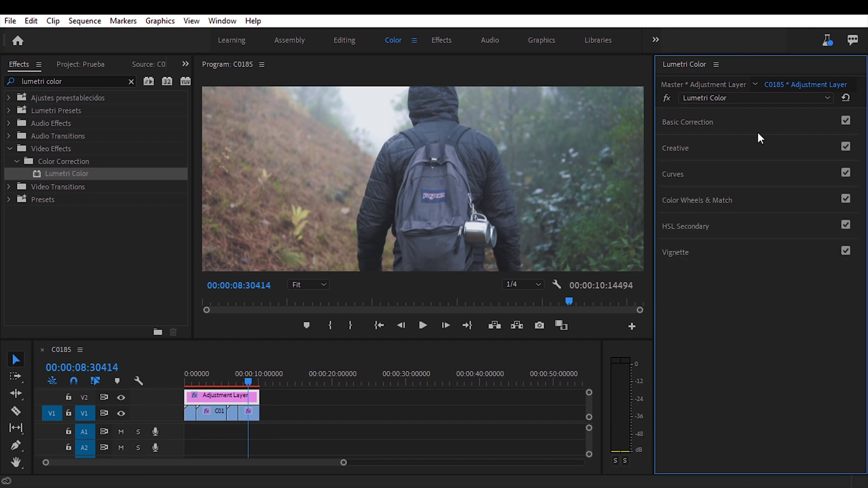
Tint the highlights slightly toward warm red-orange with the Highlights color wheel, then scrub the sequence to review it
click(758, 201)
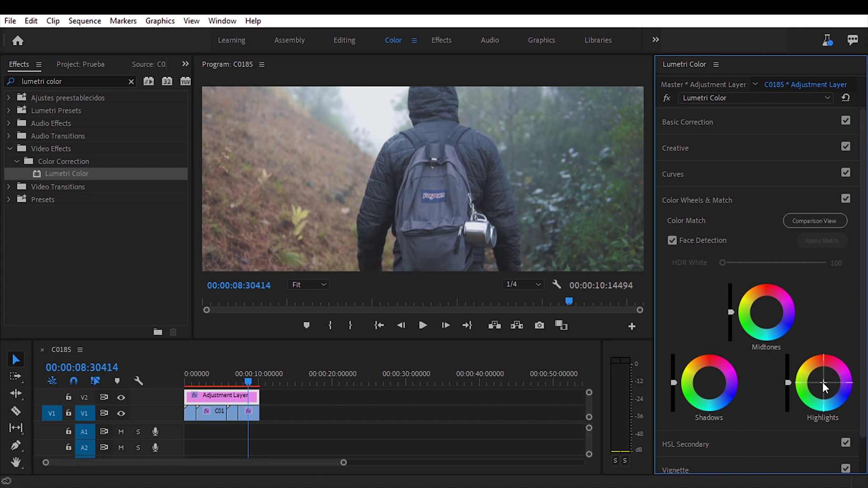
drag(811, 374, 810, 367)
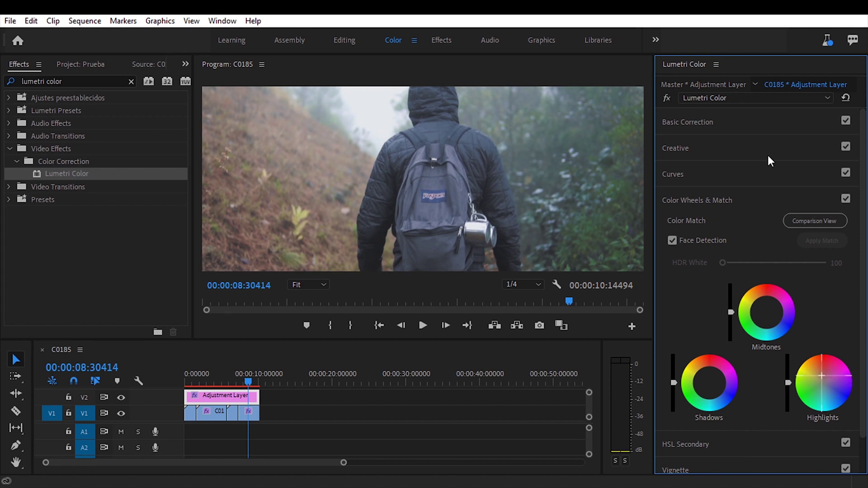
click(188, 383)
drag(188, 383, 246, 383)
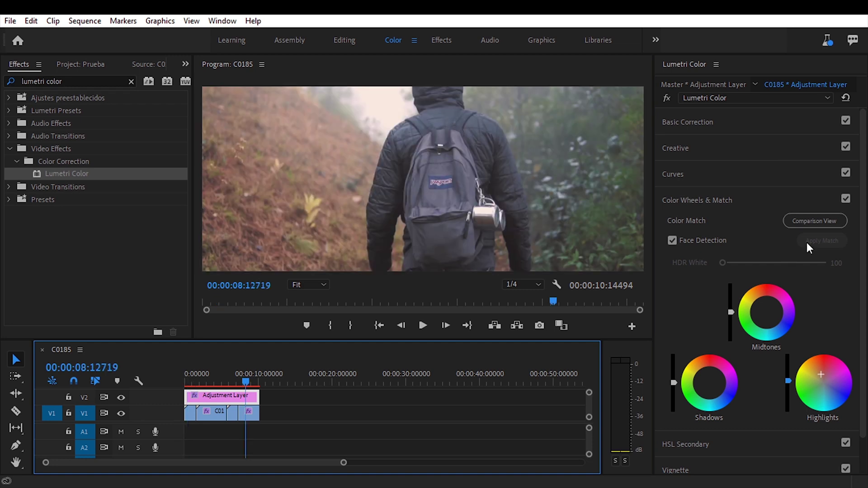
Shape a gentle S-curve on the white RGB curve by lowering the shadows and raising the highlights, keeping the black point at zero
click(680, 175)
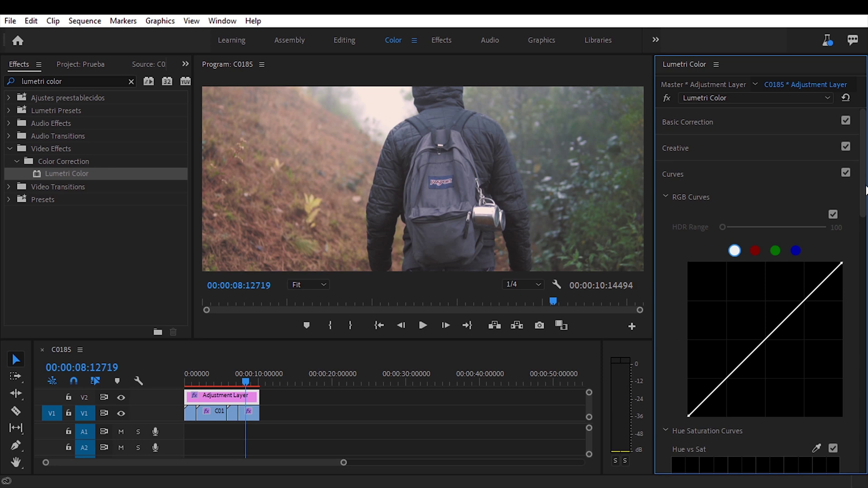
scroll(866, 189, down, 3)
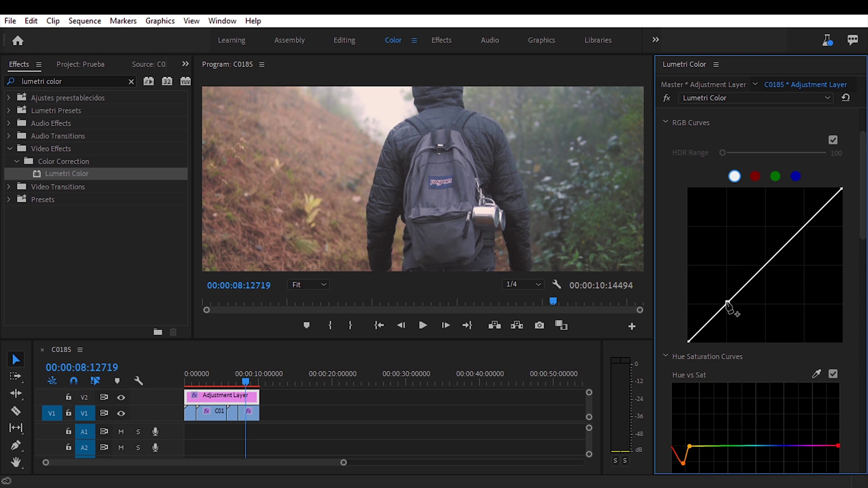
drag(728, 307, 731, 312)
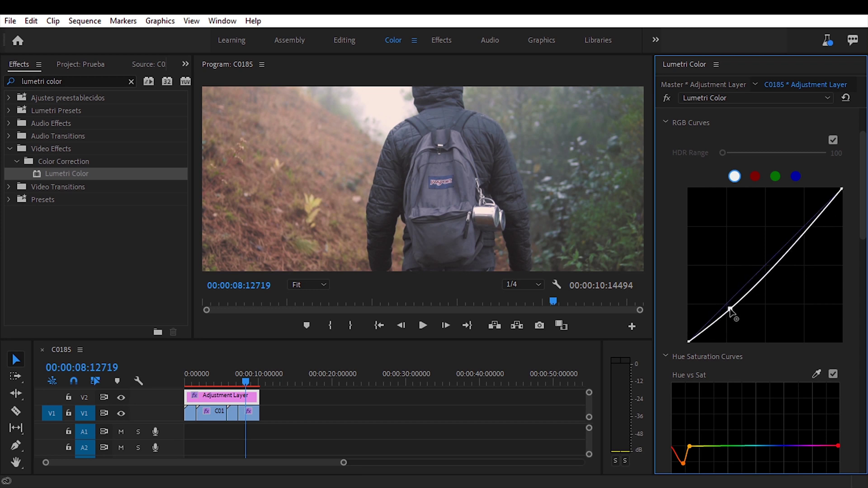
drag(802, 231, 802, 222)
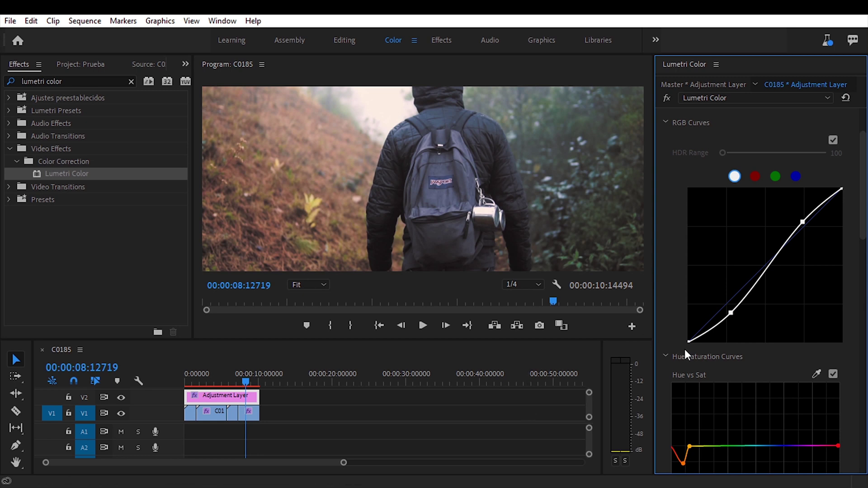
drag(687, 342, 679, 334)
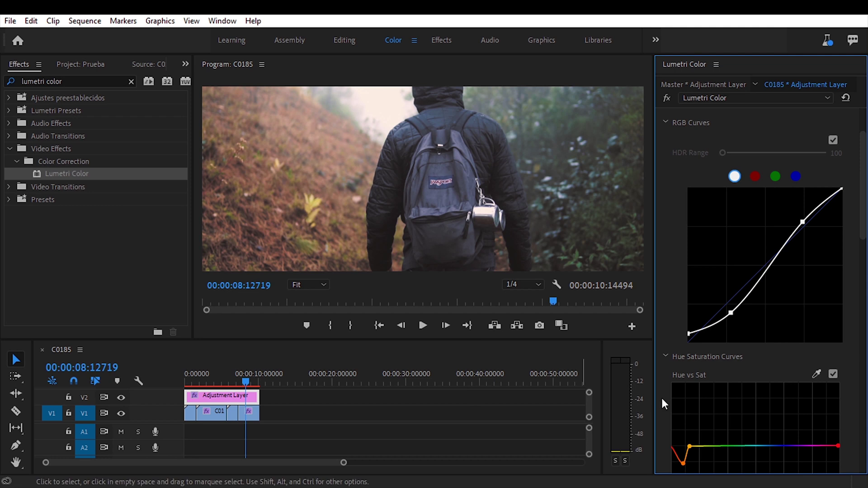
drag(689, 337, 684, 348)
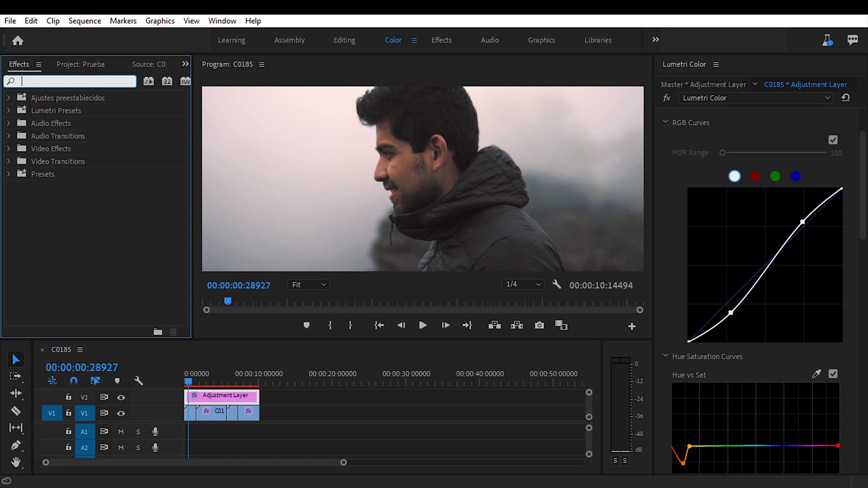
Search the effects for "unshar", apply Unsharp Mask to the adjustment layer and show its effect controls
text(unshar)
drag(68, 173, 211, 398)
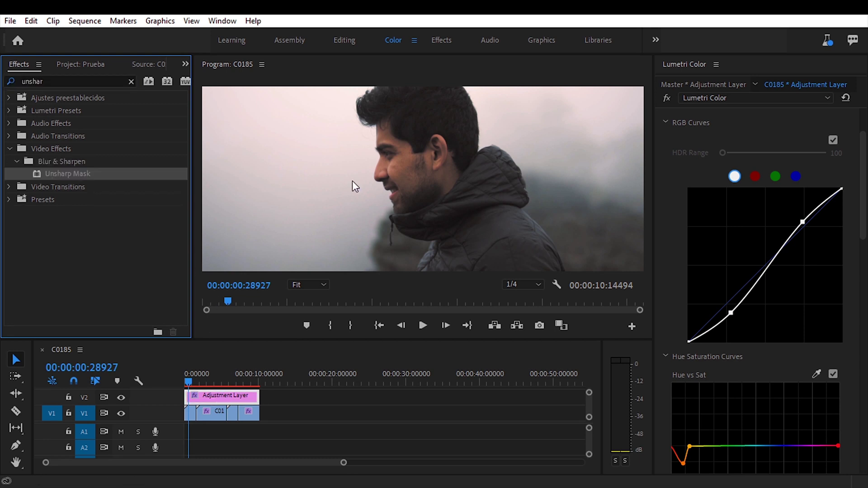
key(shift+5)
scroll(99, 177, down, 8)
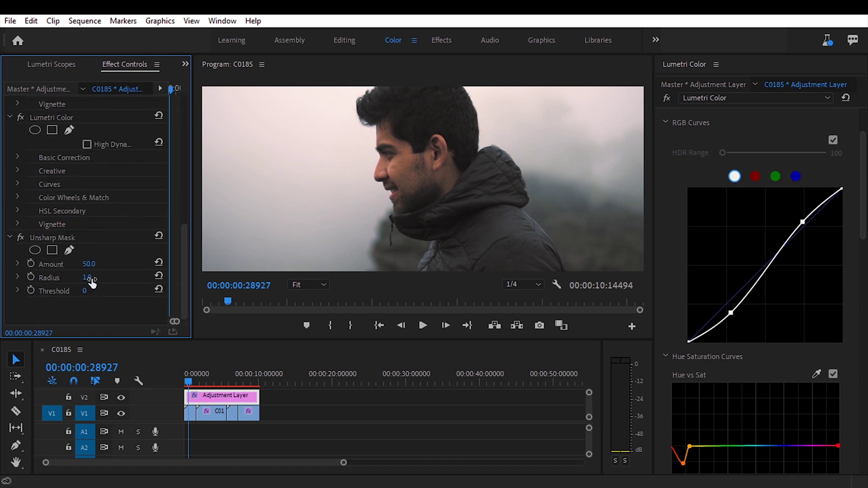
Set the Unsharp Mask radius to 2
drag(85, 291, 90, 291)
click(99, 289)
click(99, 275)
text(2)
key(Return)
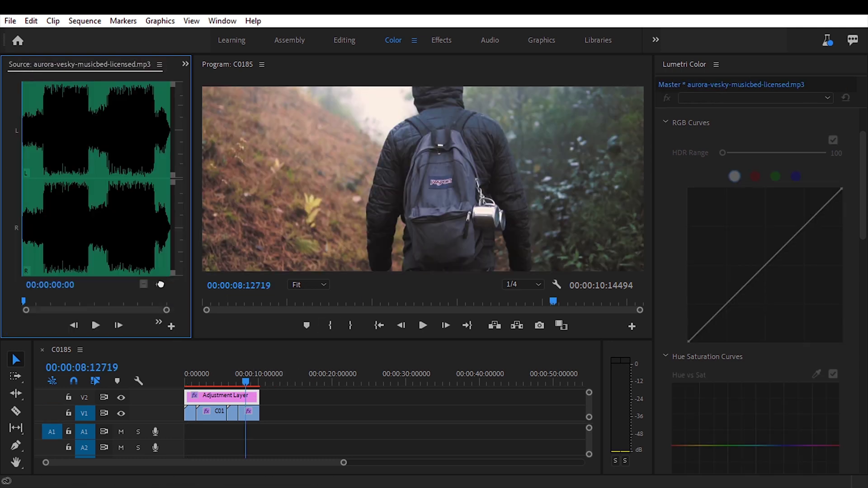
Place aurora-vesky-musicbed-licensed.mp3 on track A1 from the sequence start, split it at about 22 seconds and delete the remainder
drag(95, 181, 345, 455)
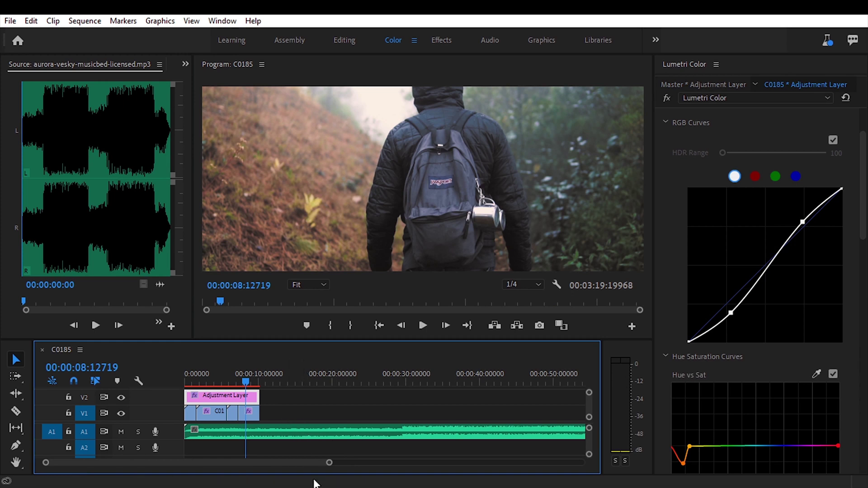
key(c)
click(351, 433)
key(v)
click(411, 434)
key(Delete)
Split the music at the end of the video clips and delete the part that extends past them
click(225, 435)
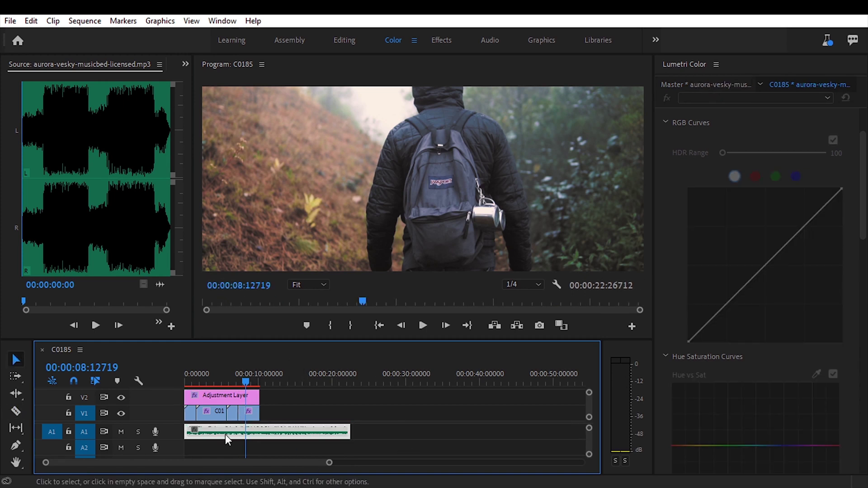
key(c)
click(262, 433)
key(v)
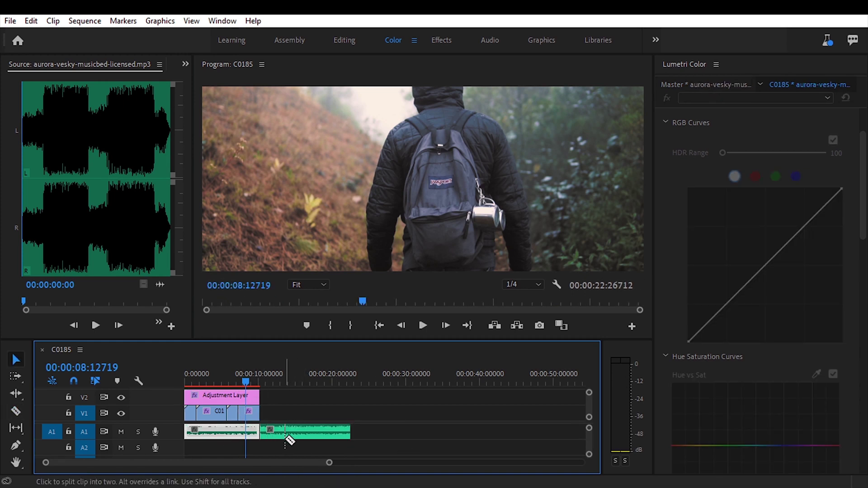
click(287, 435)
key(Delete)
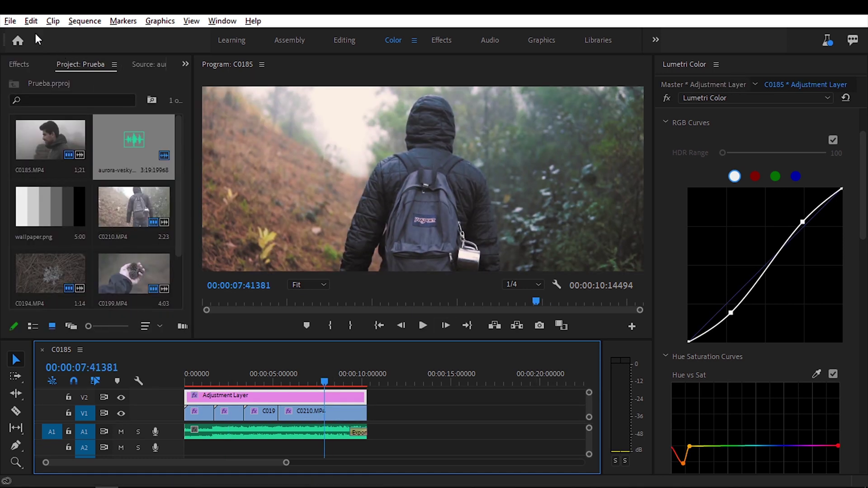
Open the media export settings for the sequence and move the dialog up
click(13, 22)
mouse_move(122, 395)
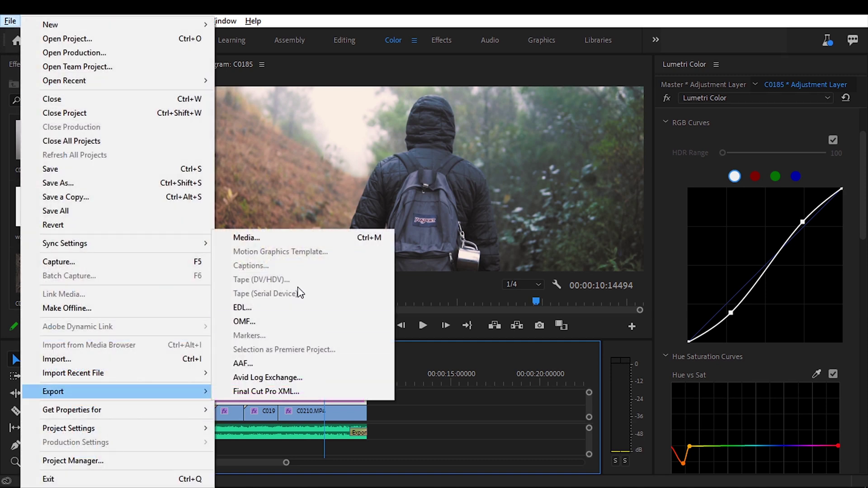
click(271, 236)
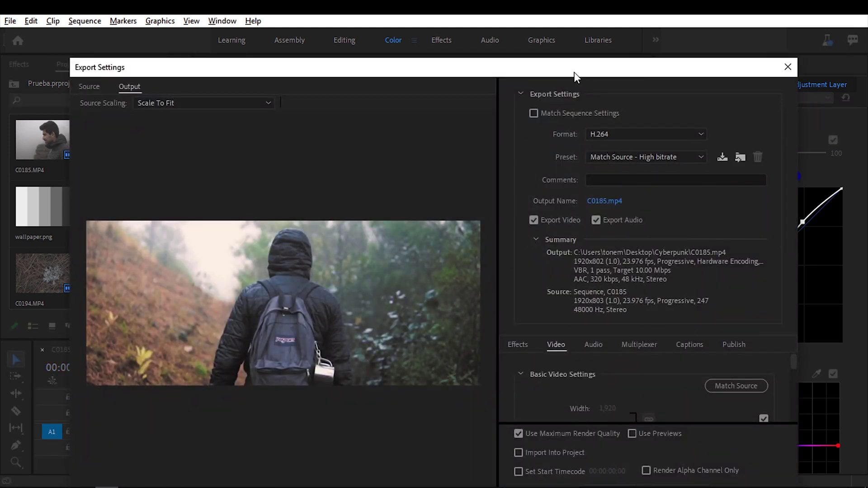
drag(575, 72, 559, 45)
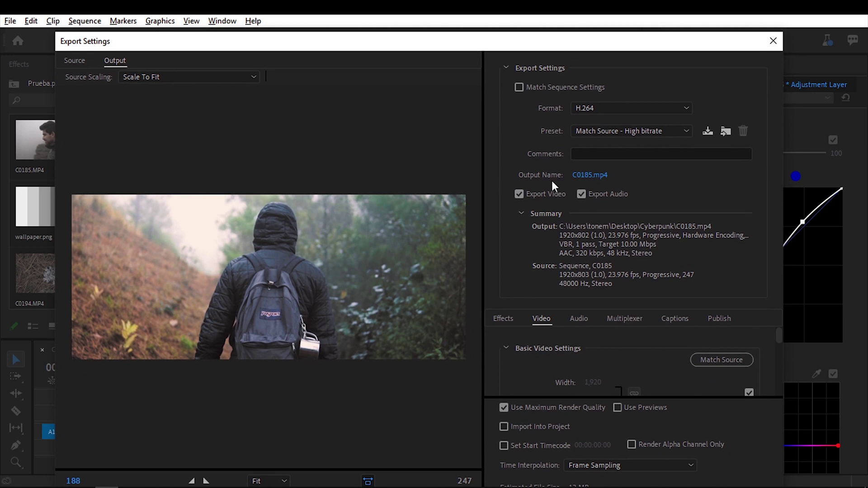
Set the target bitrate of the H.264 video export to 15 Mbps
scroll(557, 349, down, 4)
scroll(578, 342, down, 1)
click(592, 355)
scroll(637, 348, down, 5)
scroll(550, 365, down, 1)
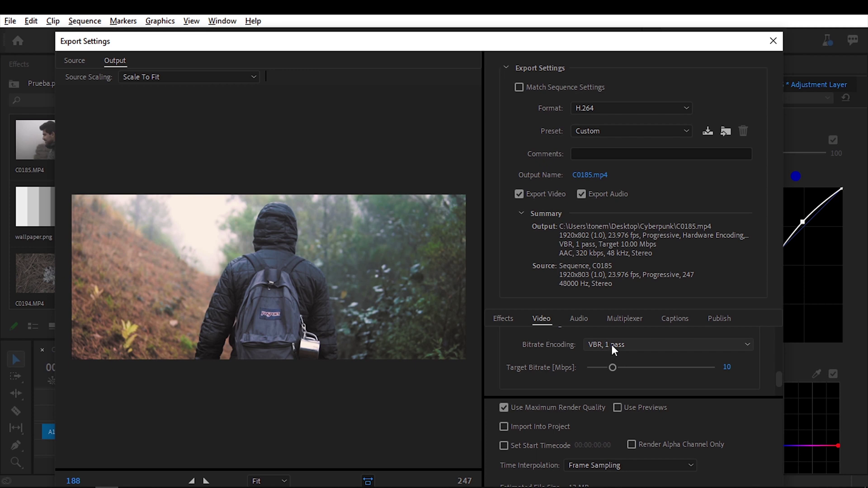
click(725, 368)
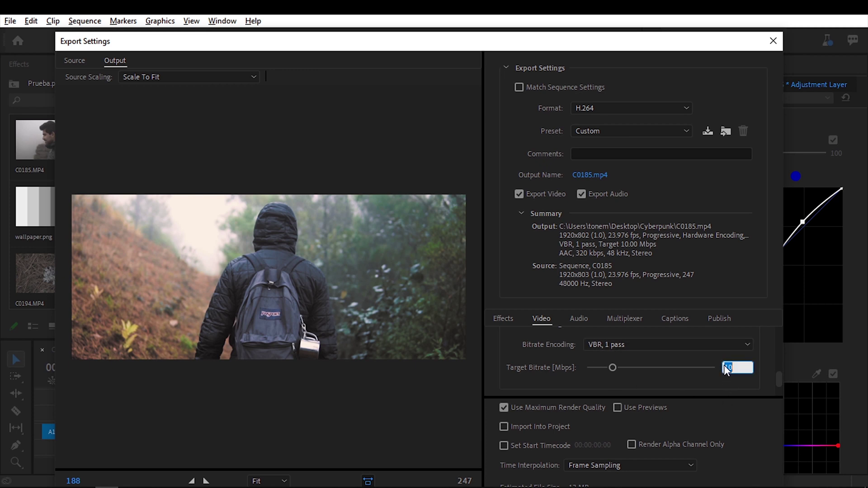
text(15)
key(Return)
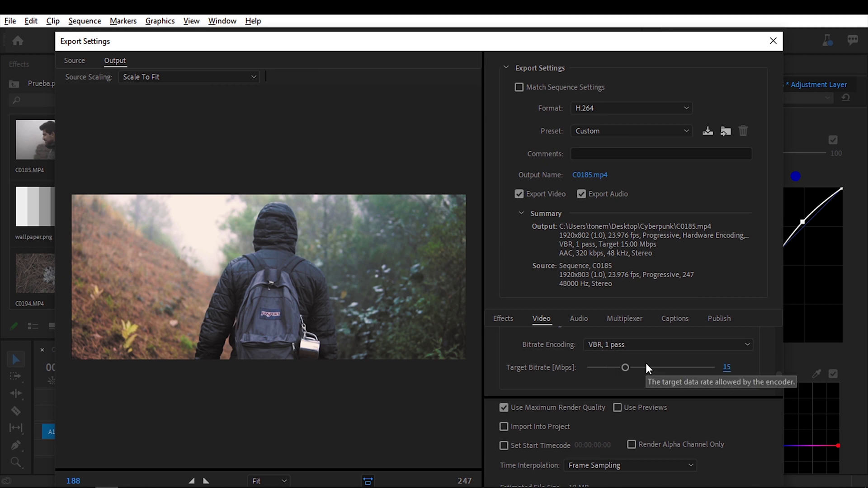
Set the bitrate encoding to VBR, 2 pass and try a target bitrate of 26.49 Mbps
click(646, 344)
click(640, 386)
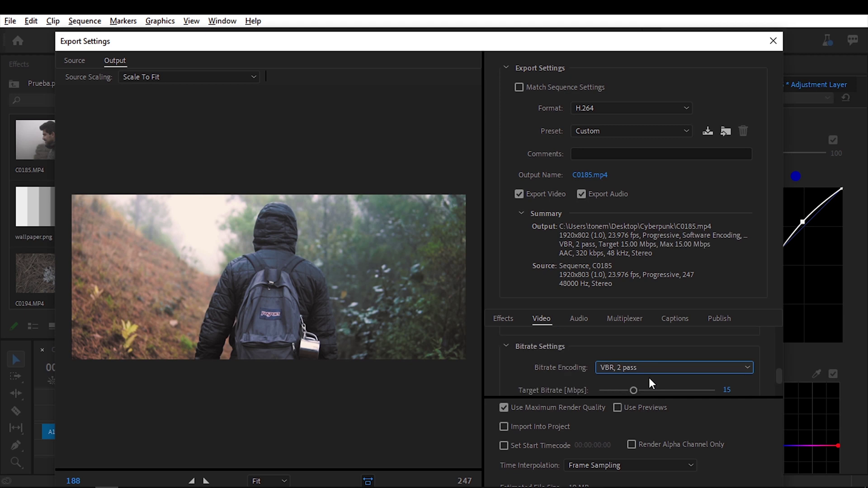
scroll(578, 365, down, 1)
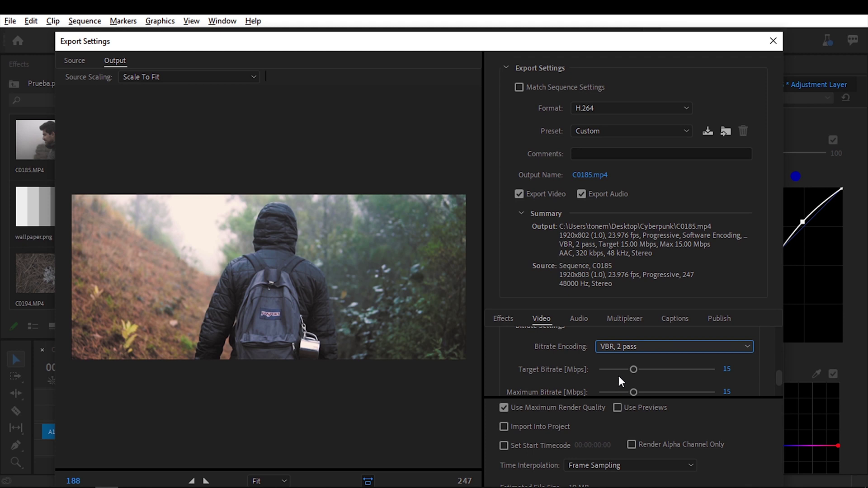
drag(634, 373, 660, 369)
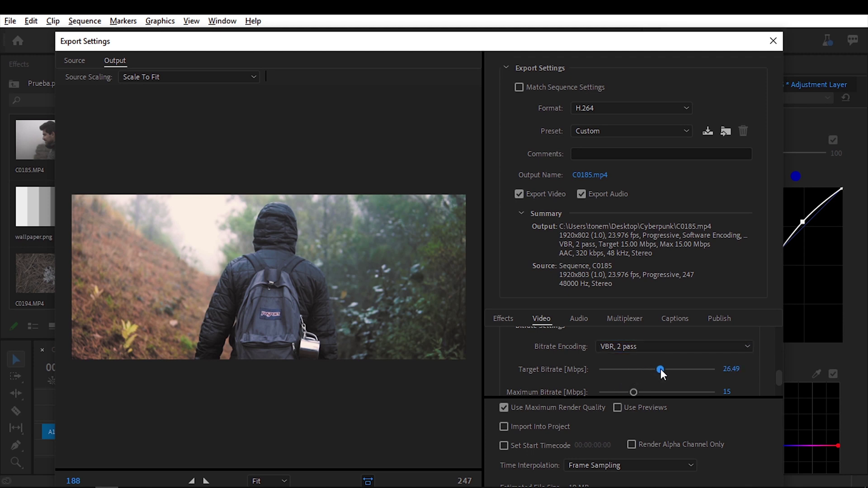
click(731, 392)
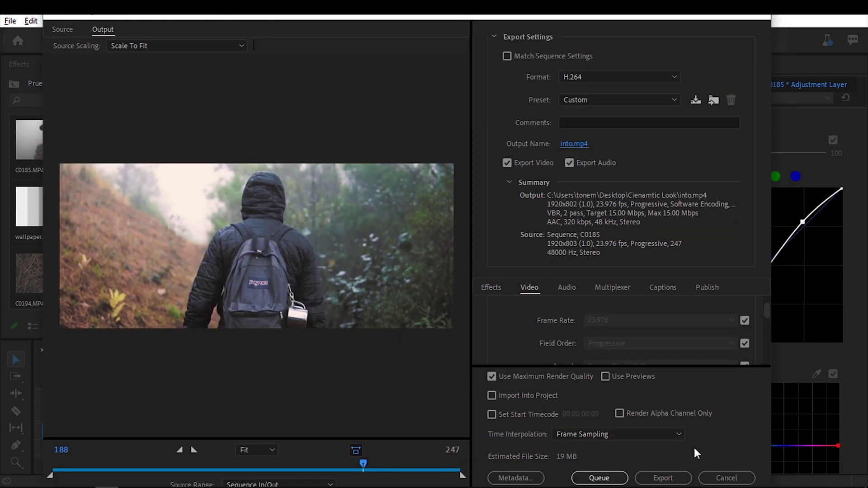
Export the sequence as into.mp4
click(666, 476)
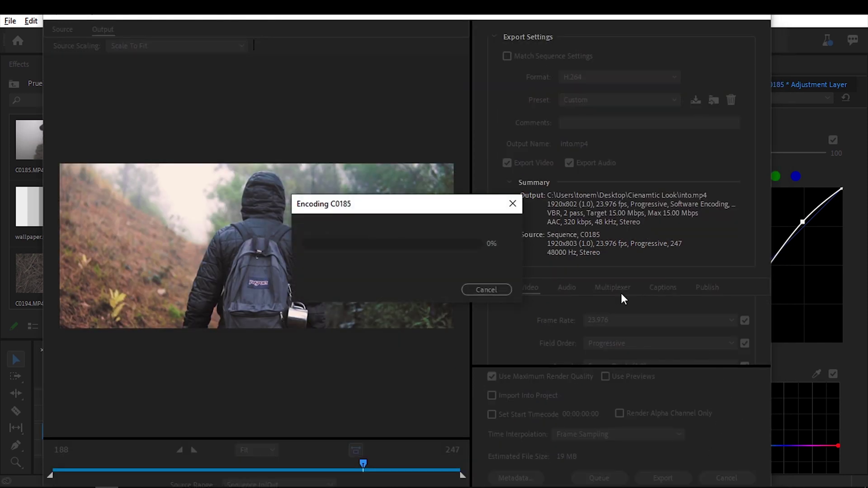